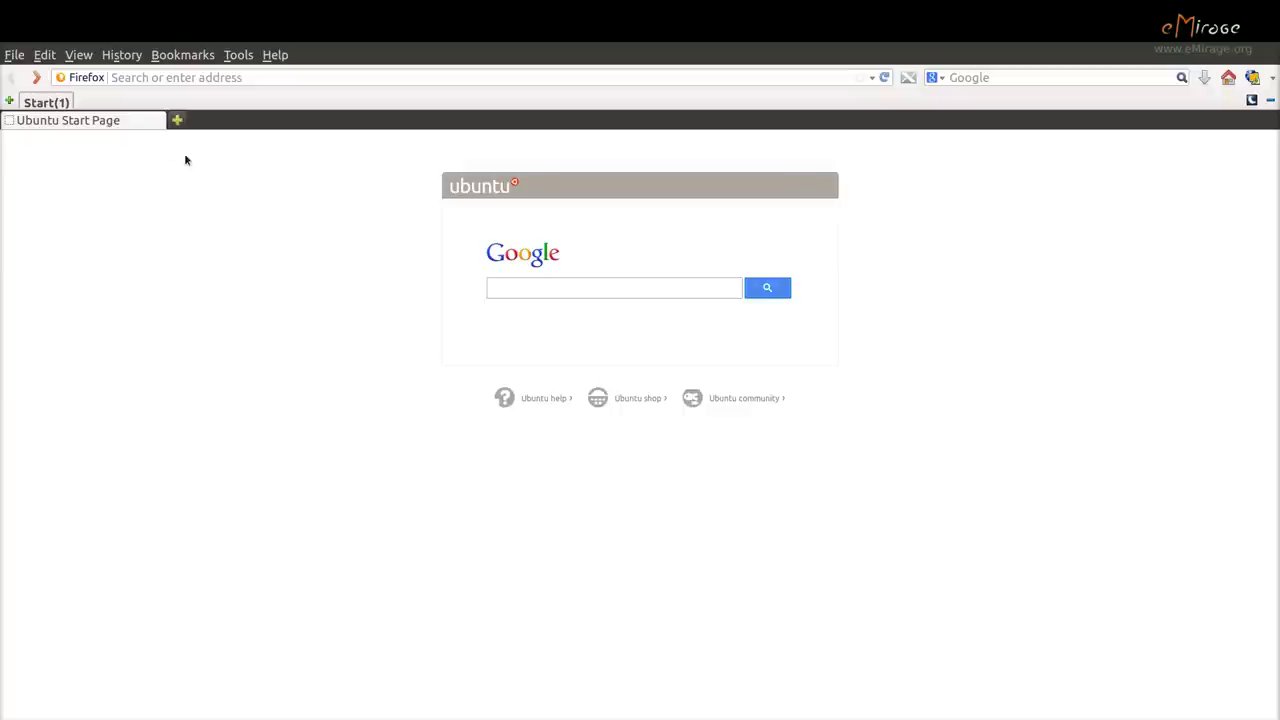
click(123, 78)
text(www.emirage.org/)
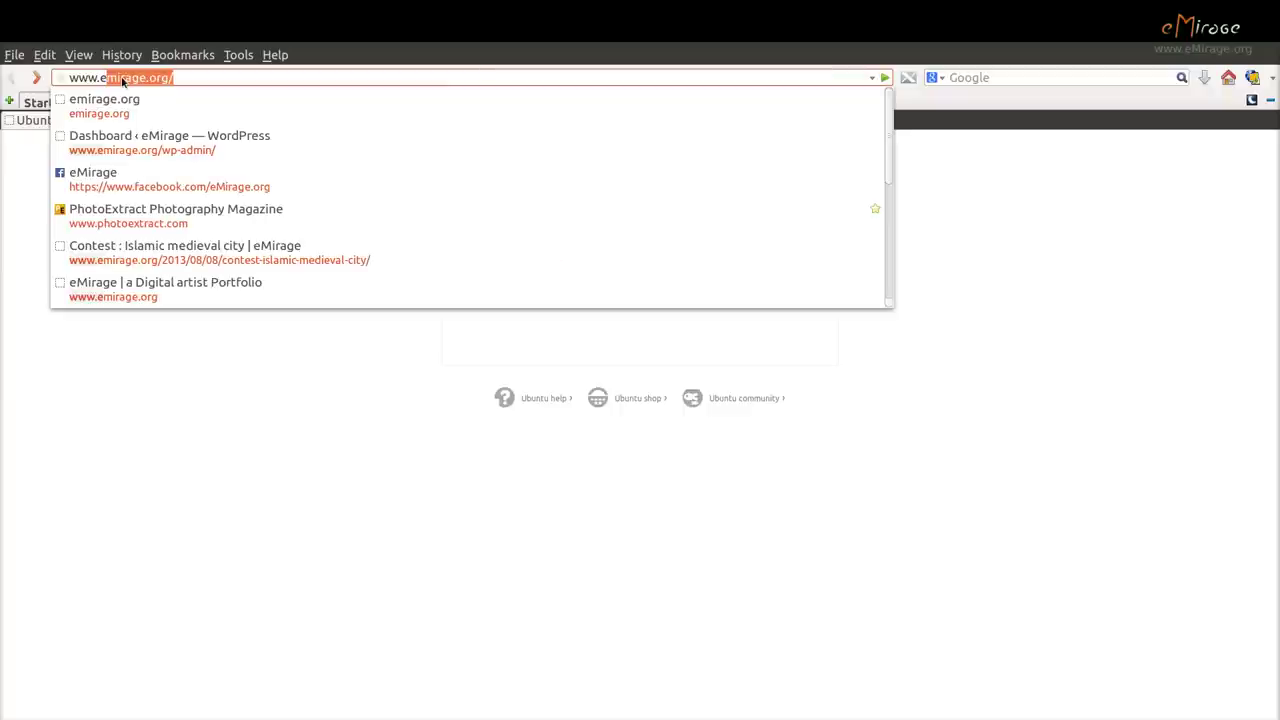
click(152, 112)
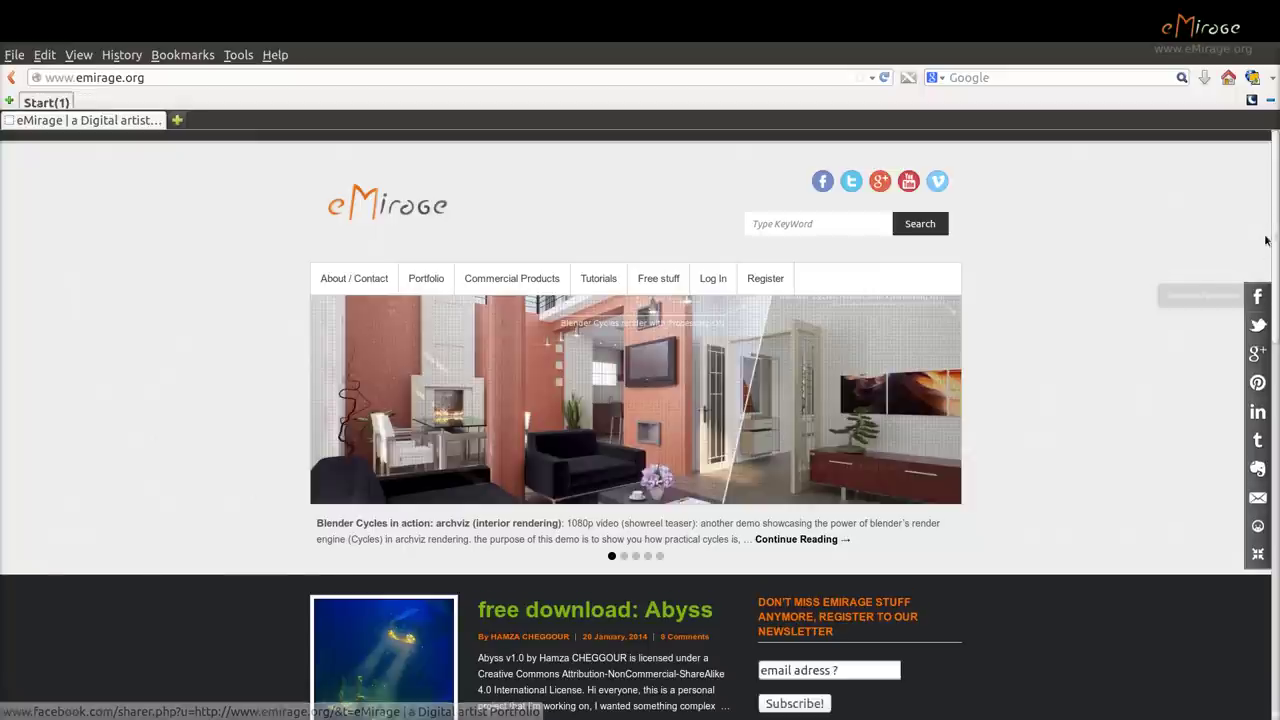
scroll(1268, 286, down, 3)
scroll(1268, 286, up, 1)
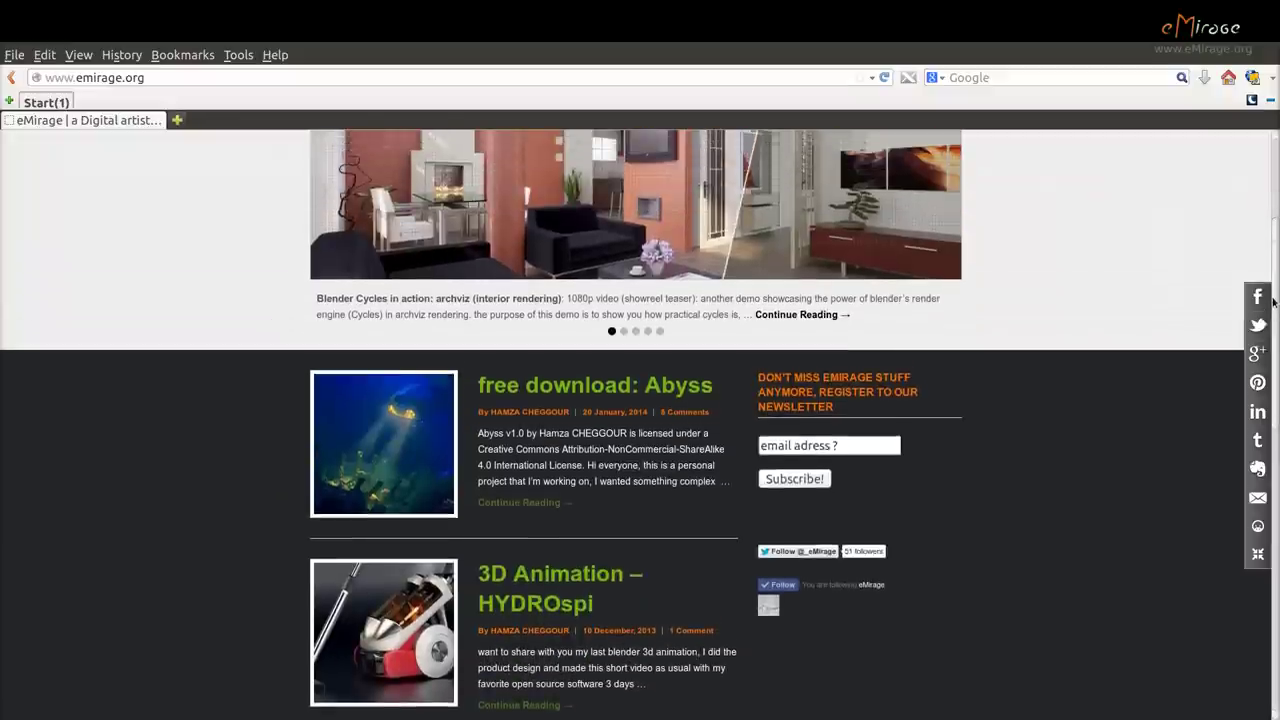
click(545, 386)
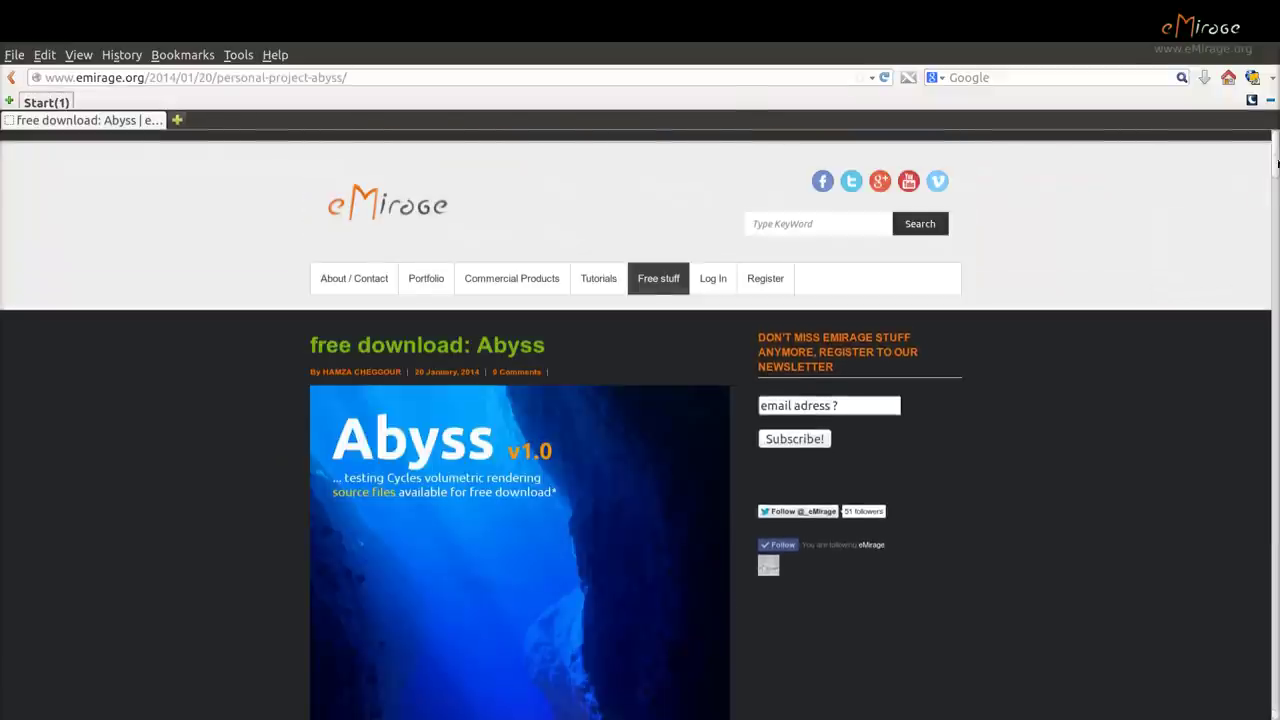
- Request the Abyss scene download at the end of the post and log in with the account's username and saved password
scroll(1265, 340, down, 10)
scroll(1265, 340, down, 15)
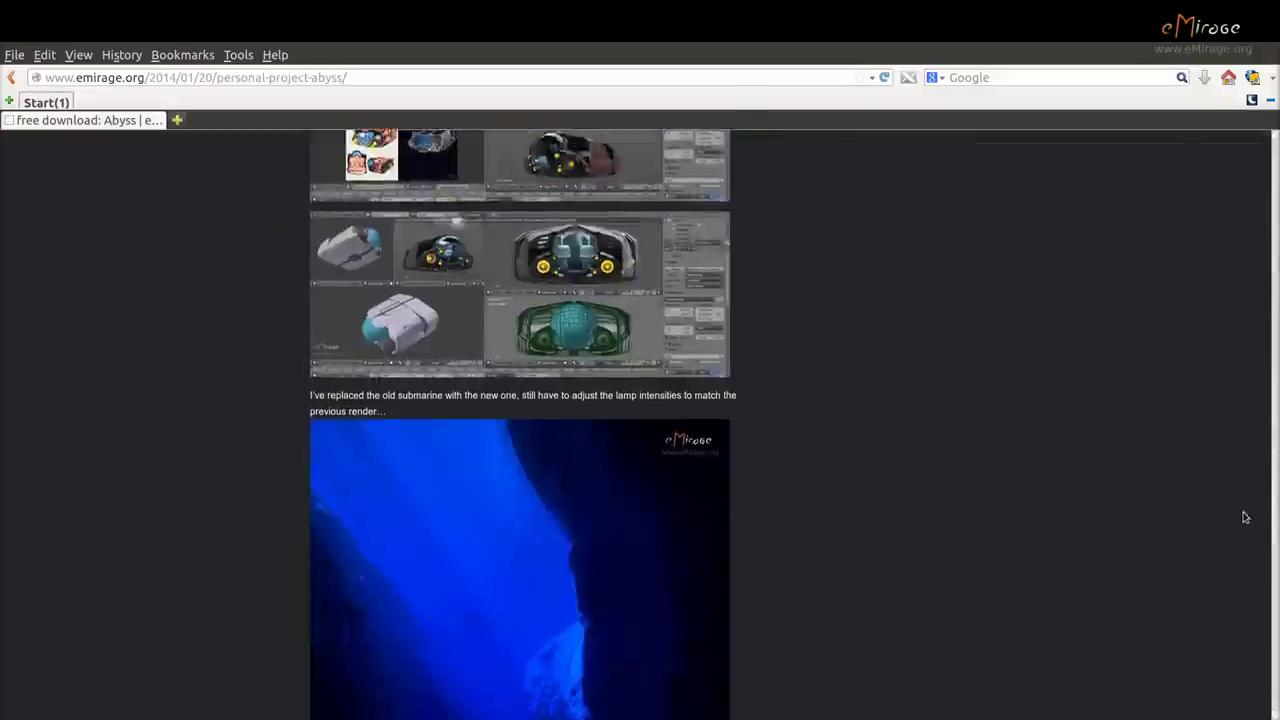
scroll(977, 537, down, 2)
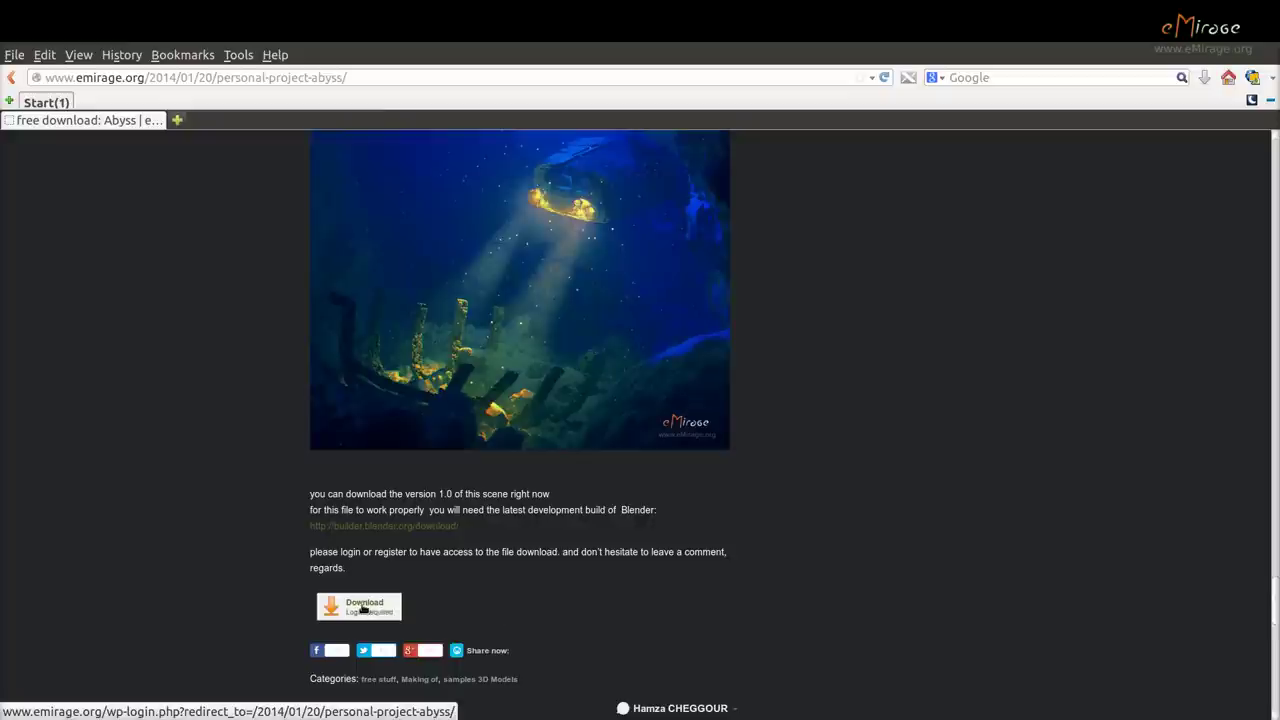
click(359, 606)
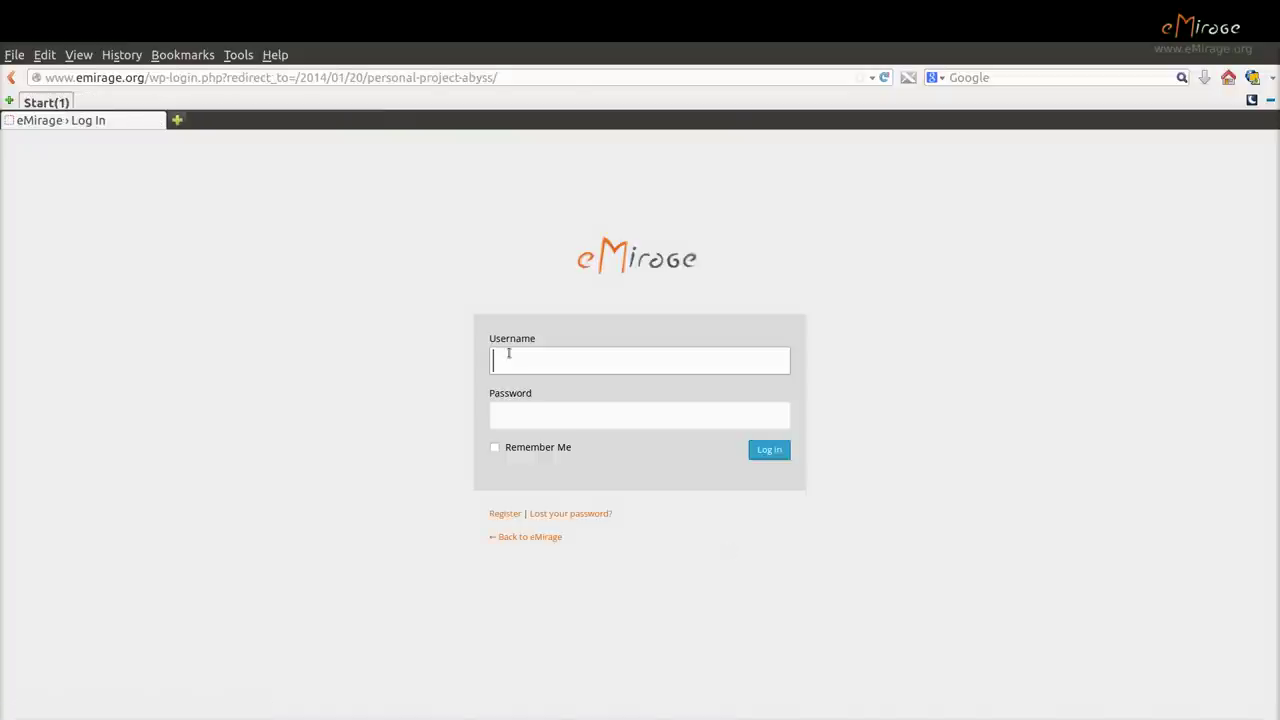
text(e)
click(503, 383)
click(769, 450)
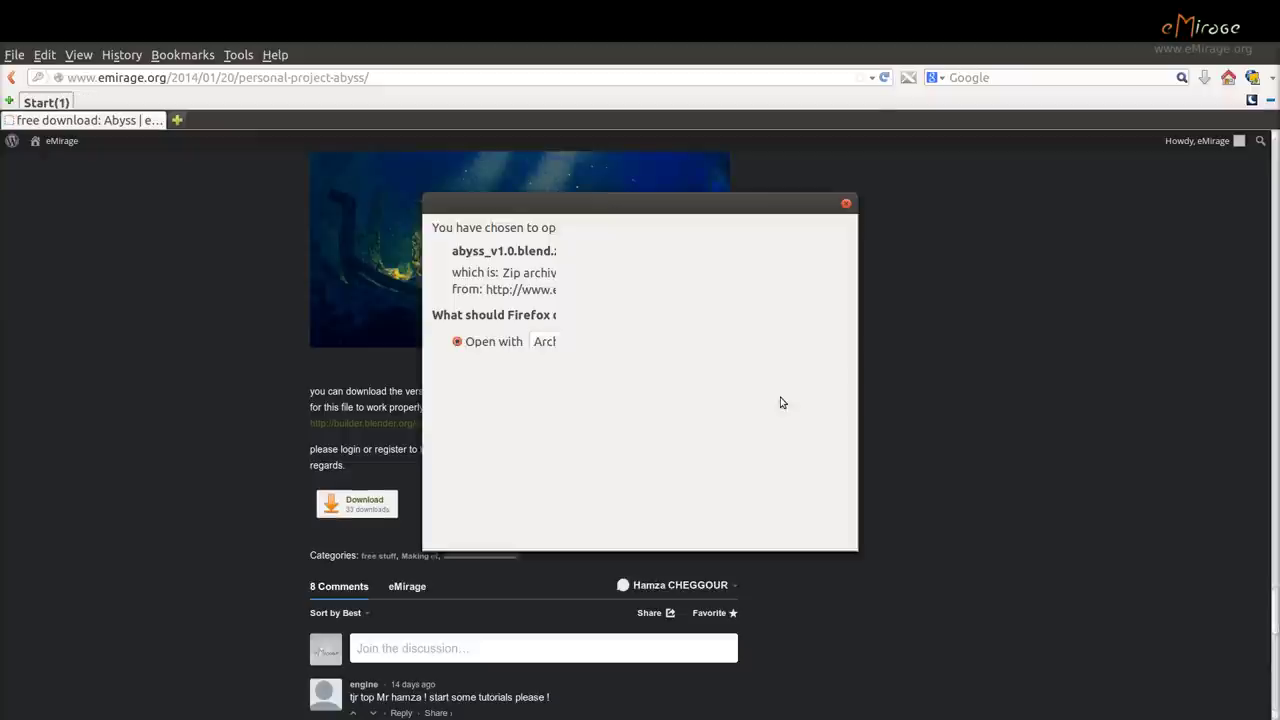
- Save abyss_v1.0.blend.zip to disk and extract the archive in the downloads folder
click(457, 432)
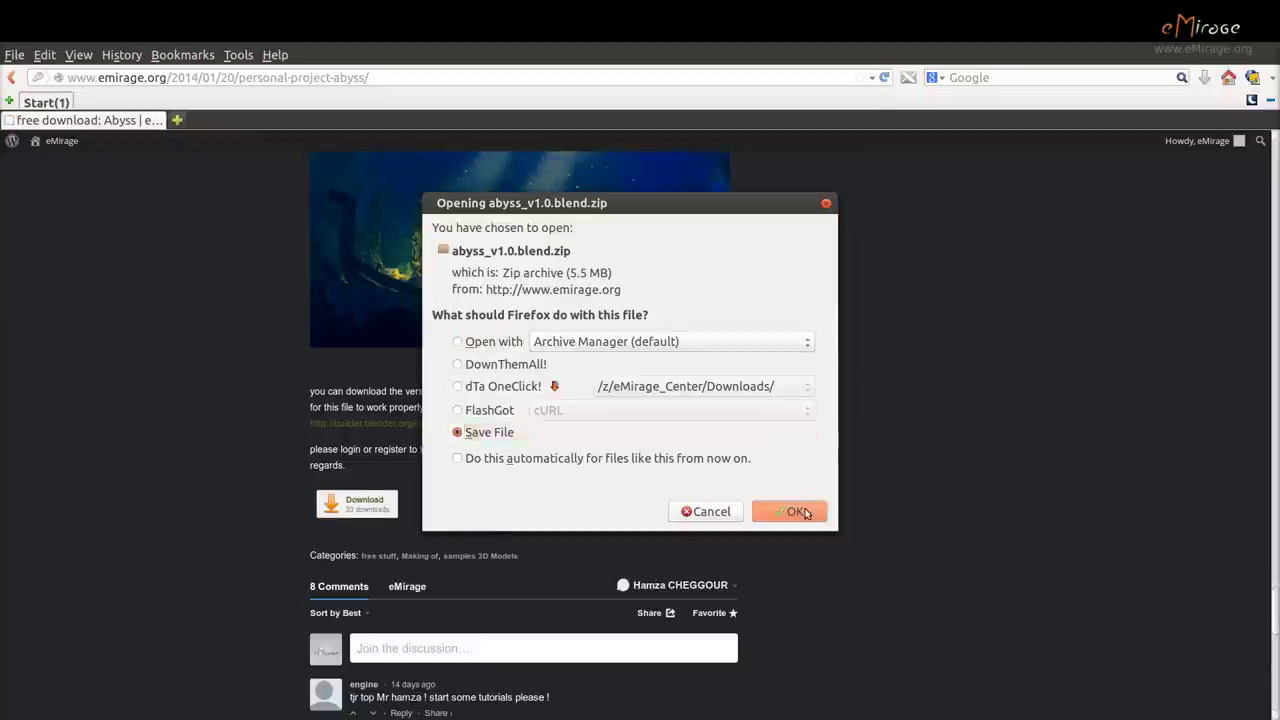
click(795, 511)
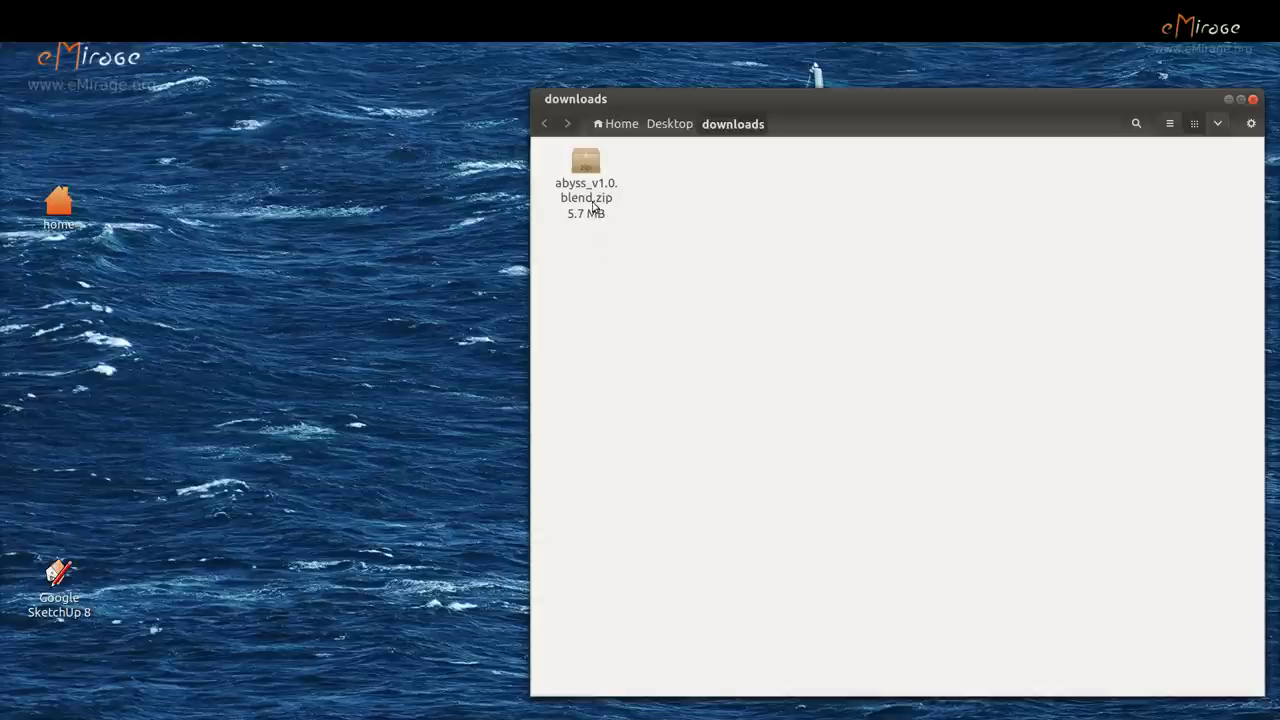
right_click(593, 207)
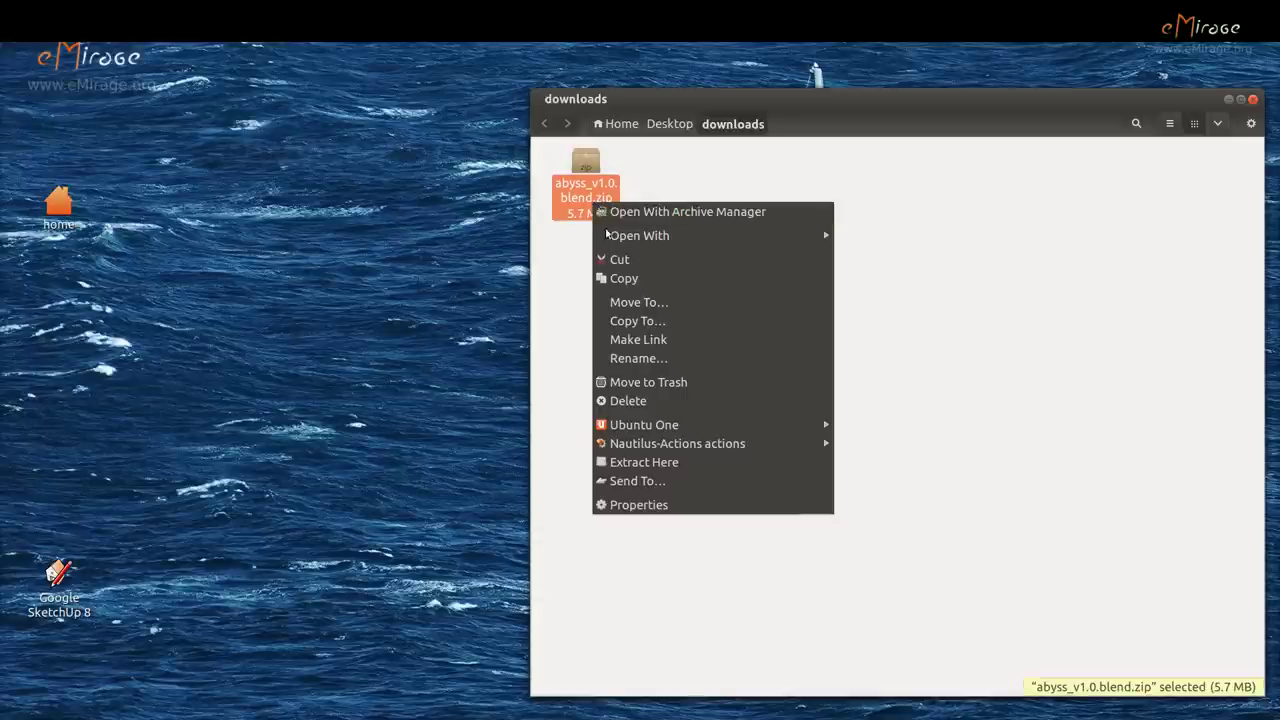
click(697, 461)
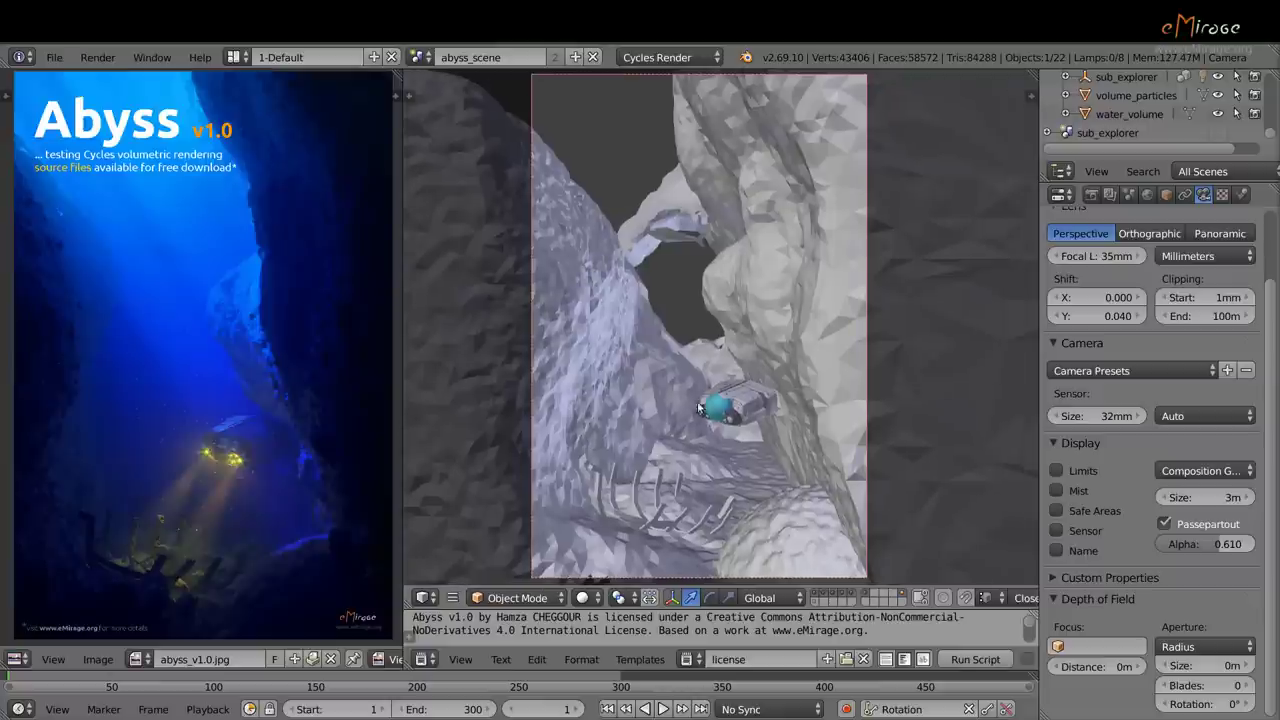
- Show the 3D view's display settings and turn off Only Render
click(1030, 96)
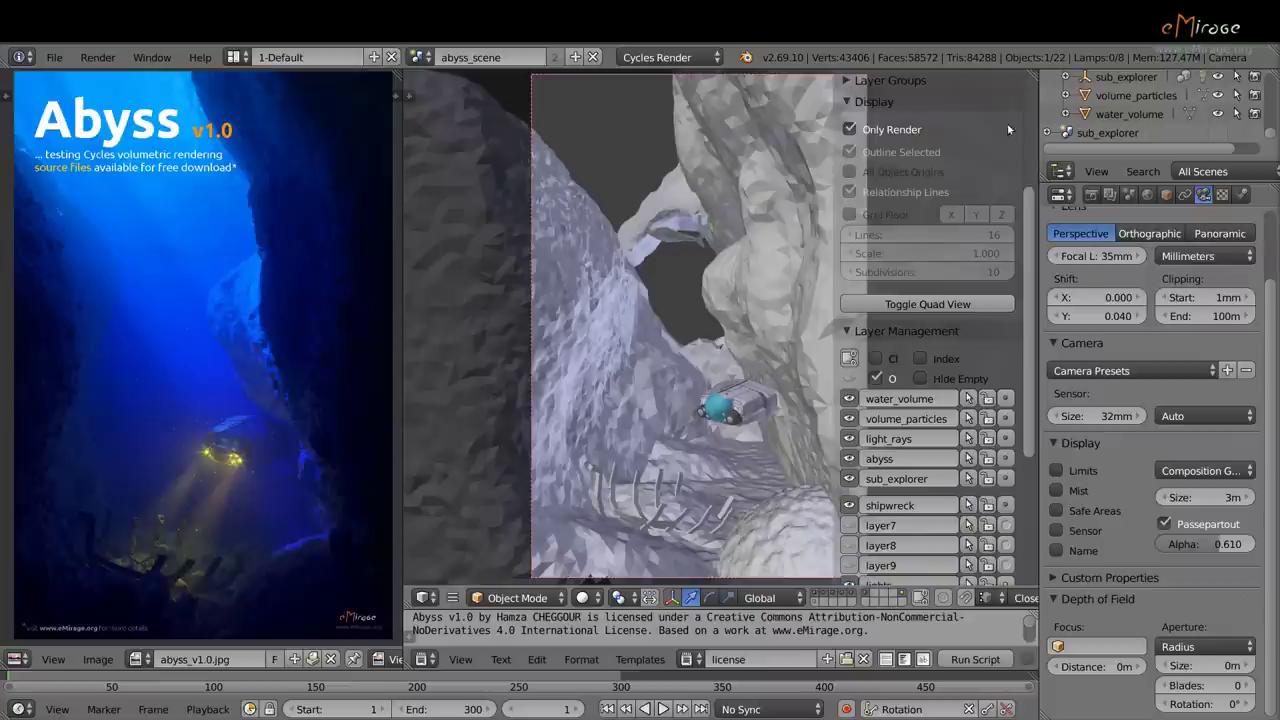
click(850, 129)
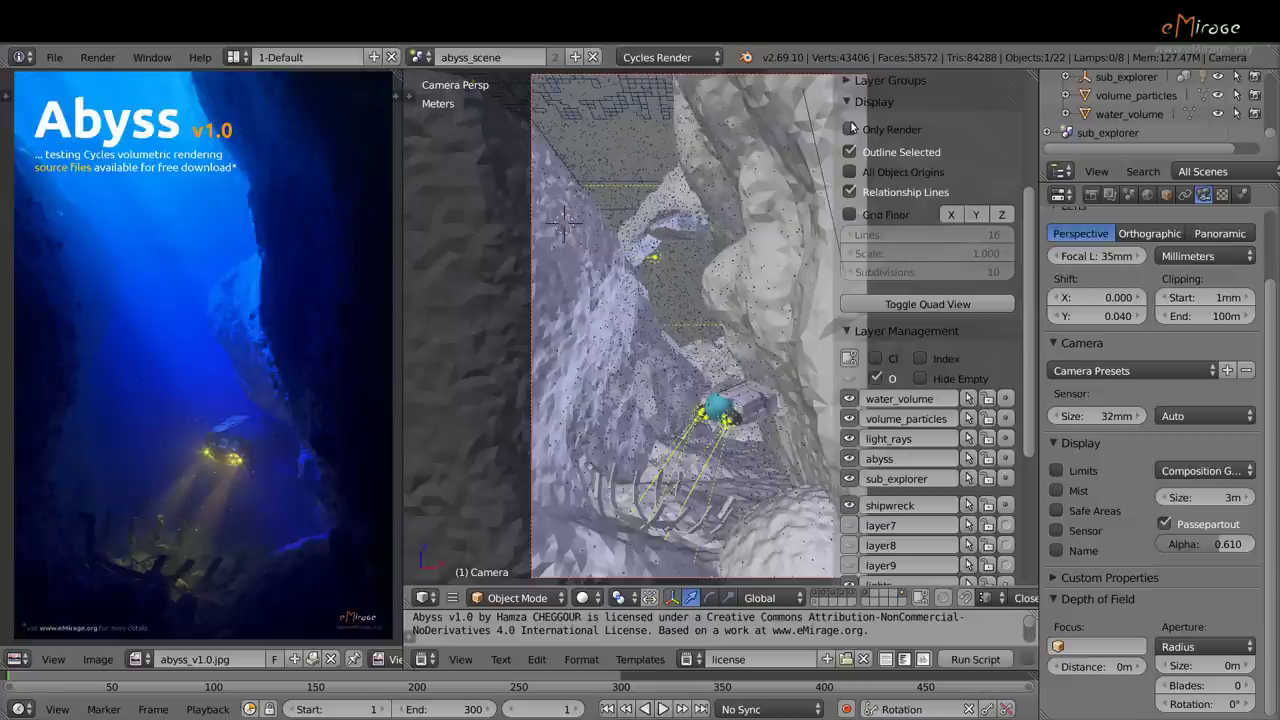
shift+middle_drag(692, 370, 646, 368)
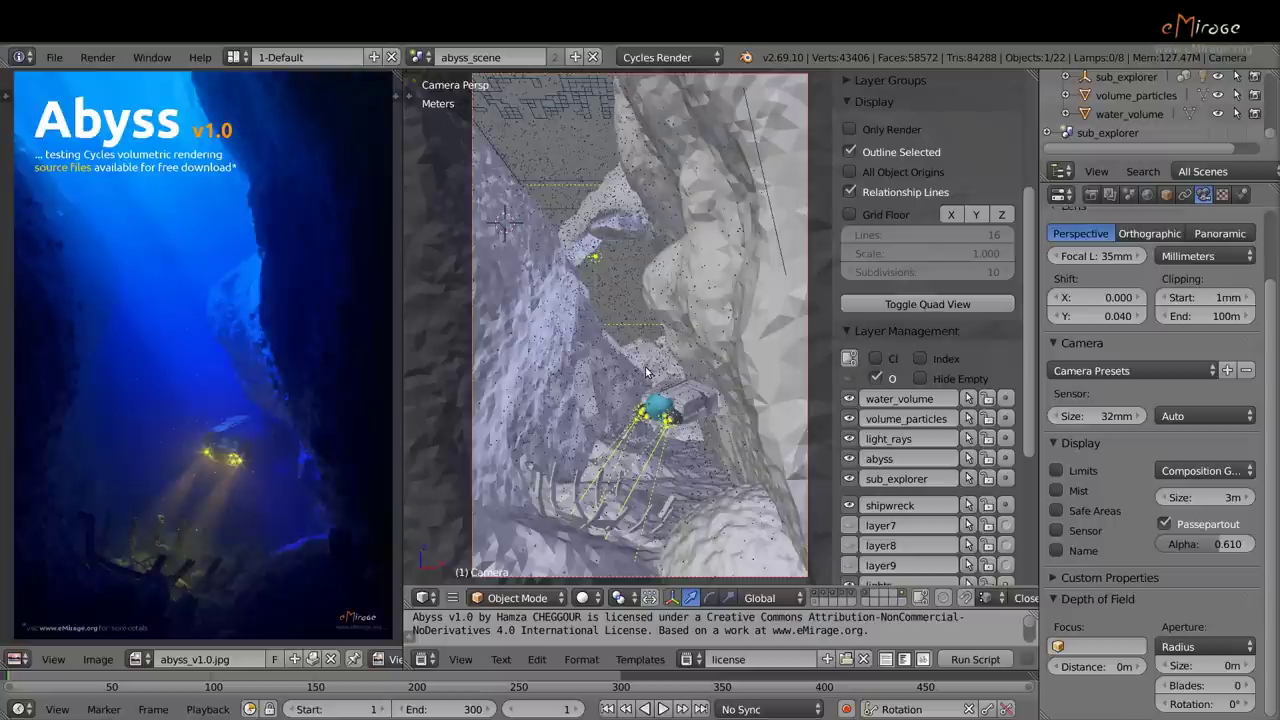
- Hide and show the water_volume layer once, and deselect all objects
click(849, 400)
click(849, 400)
key(a)
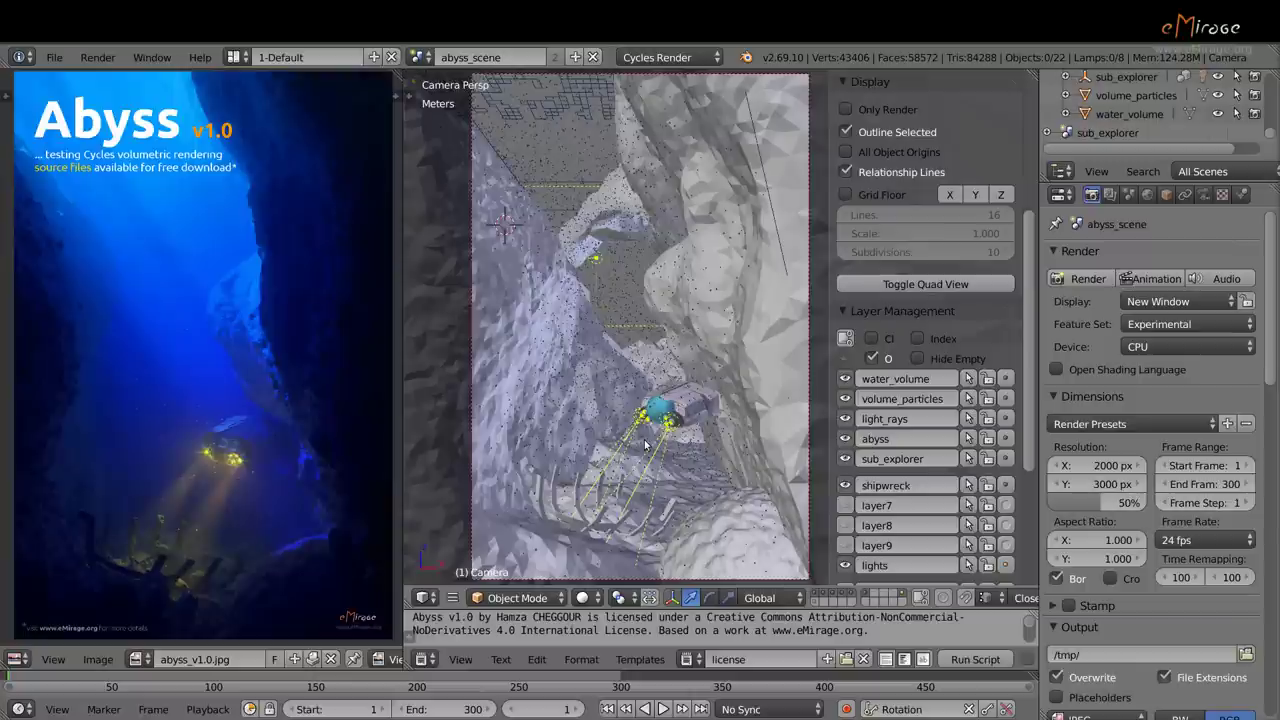
- Switch to the 4-review screen layout and display only the water_volume layer
click(233, 57)
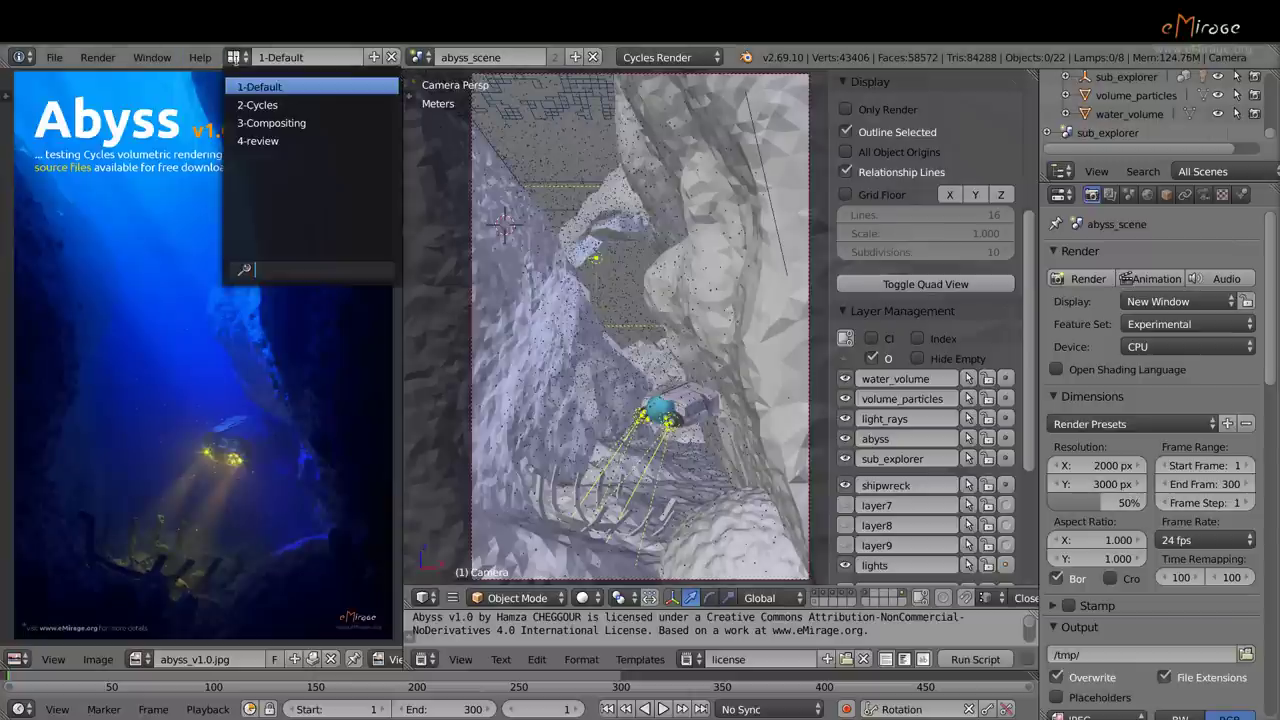
click(273, 141)
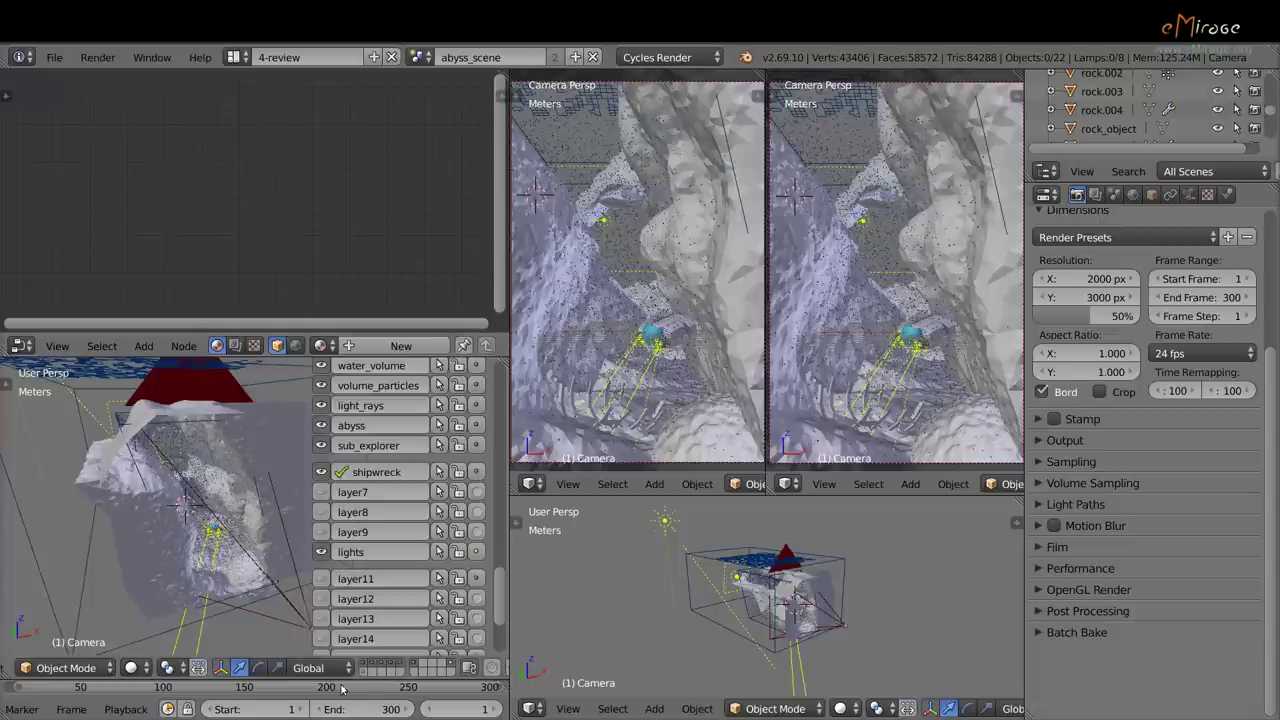
click(365, 665)
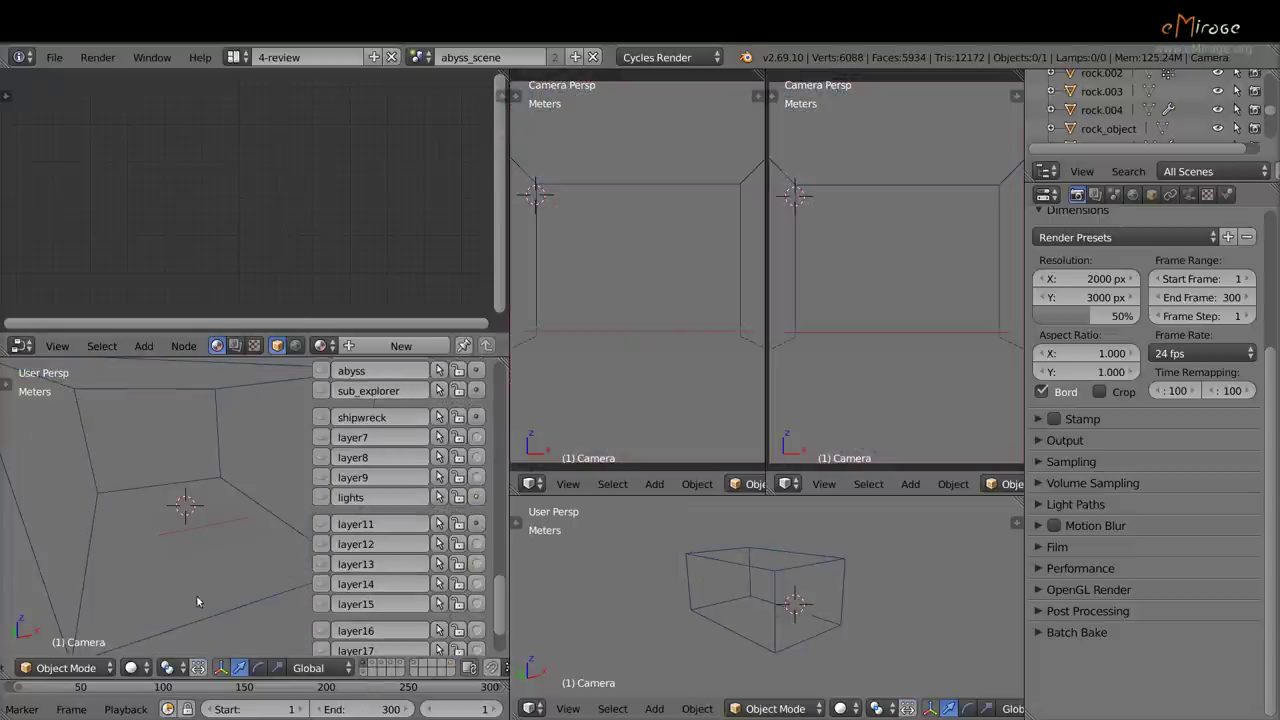
- Select the water_volume box and frame its complete material node tree in the node editor
scroll(187, 414, down, 4)
shift+middle_drag(190, 435, 222, 466)
right_click(236, 496)
key(Home)
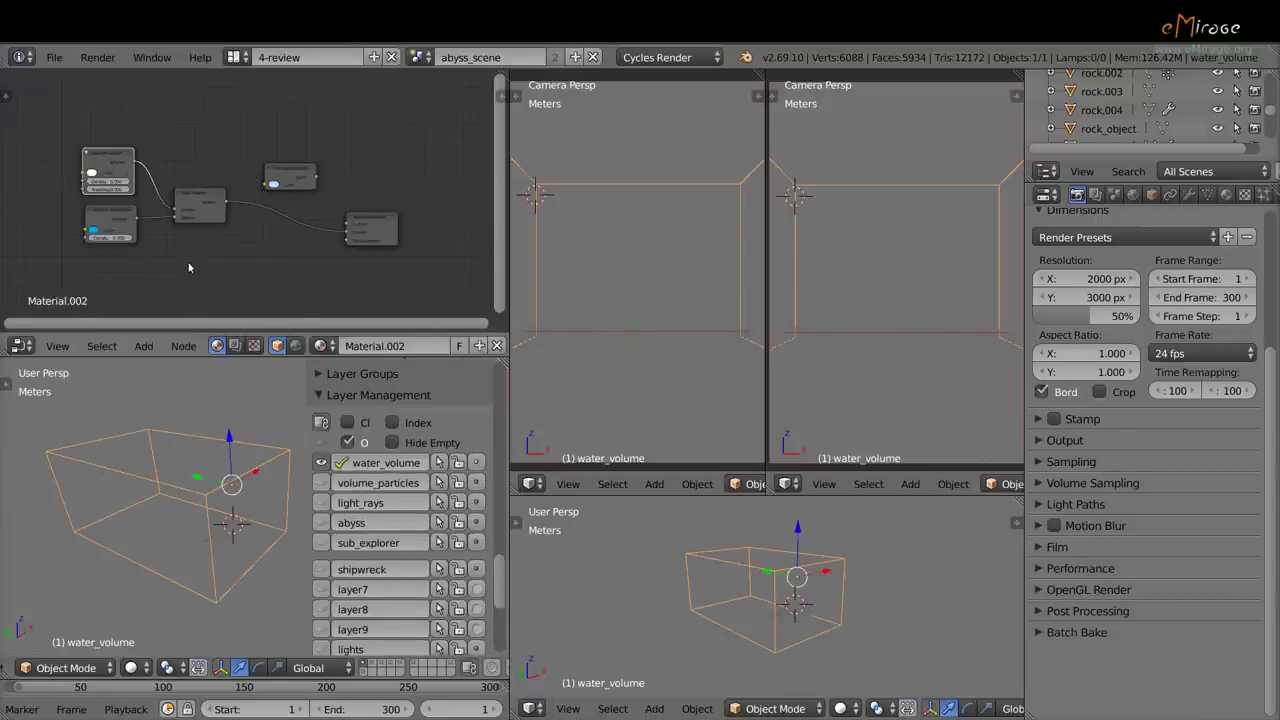
middle_drag(230, 196, 232, 182)
scroll(350, 610, down, 1)
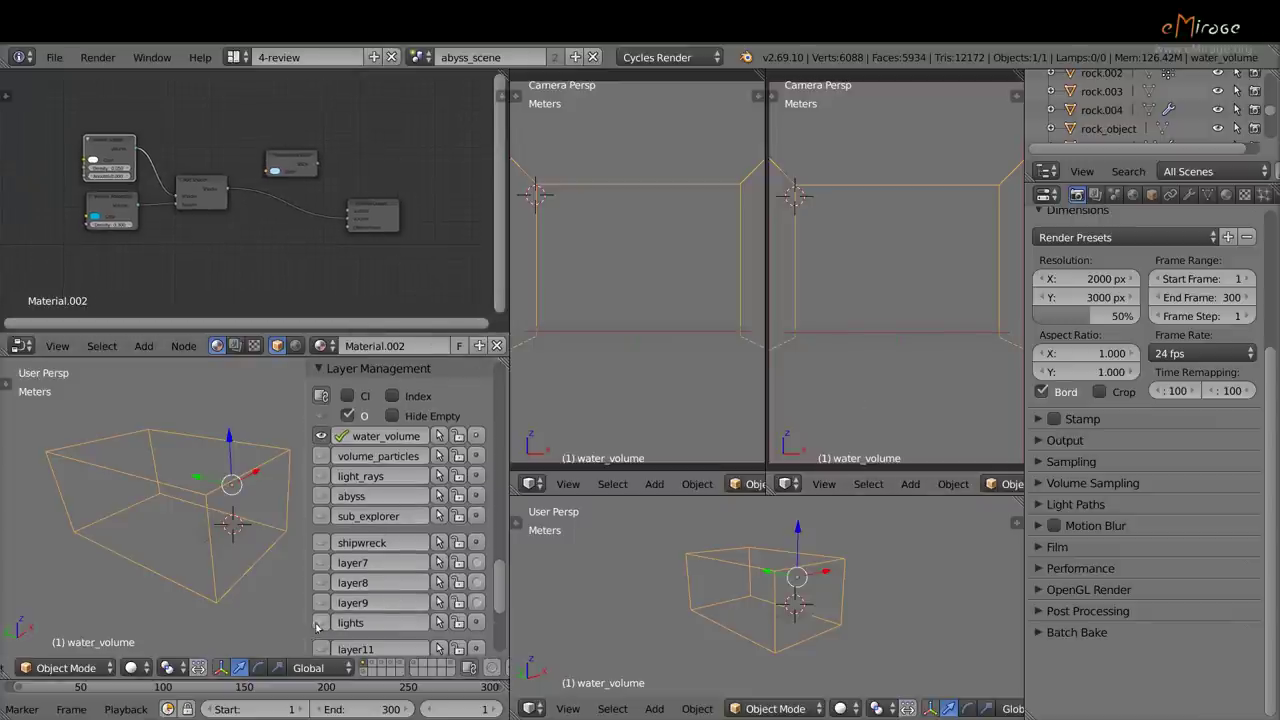
- Show the lights layer too, and preview the second camera view and the larger user perspective view in rendered shading
click(322, 622)
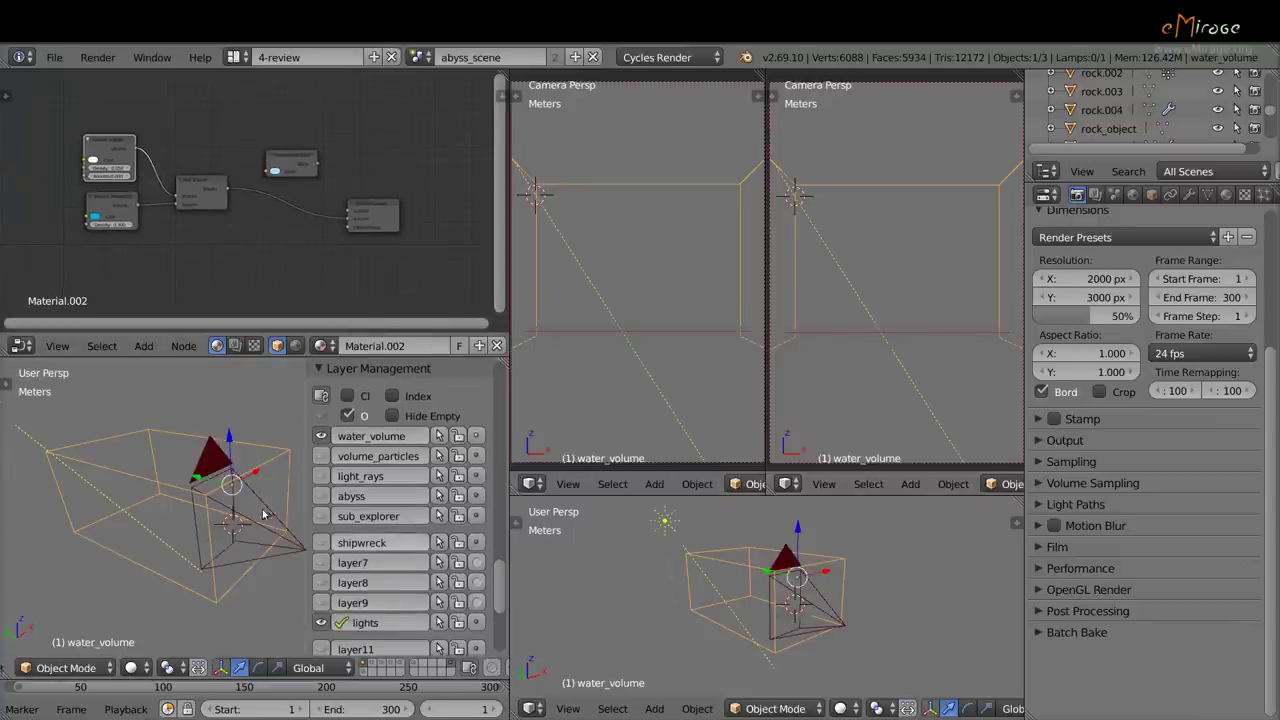
scroll(251, 436, down, 4)
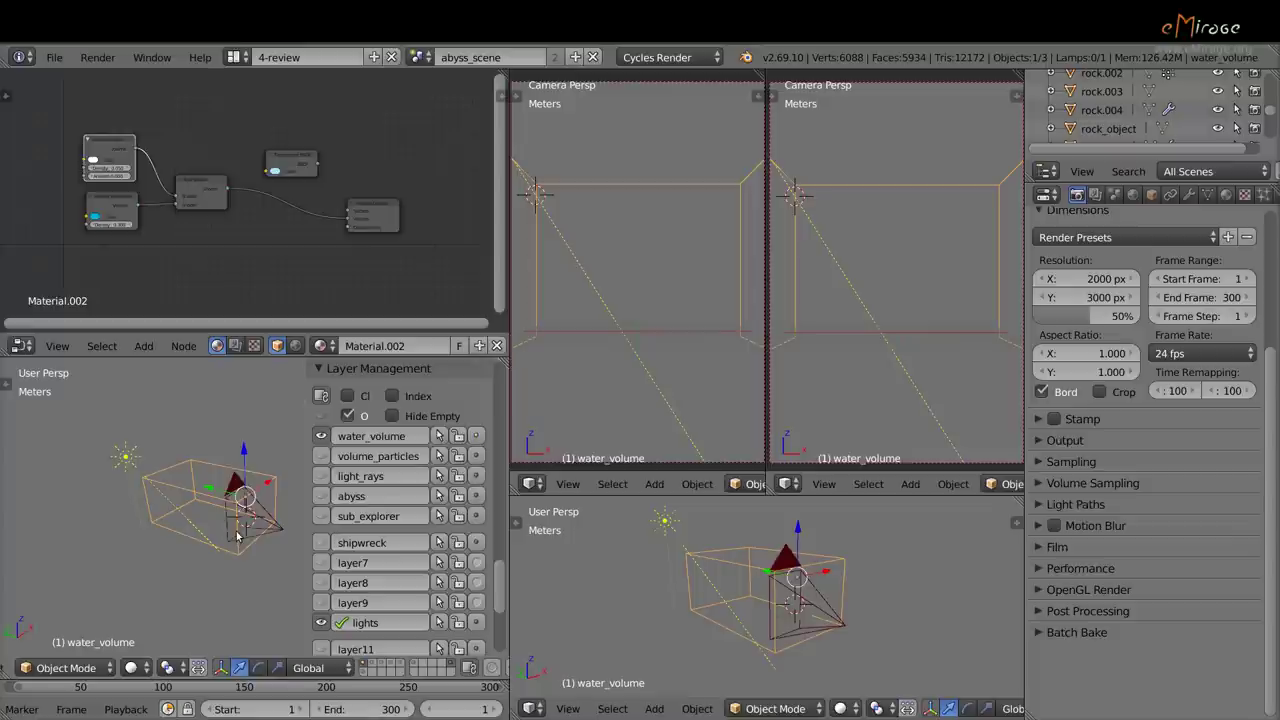
middle_drag(240, 538, 222, 514)
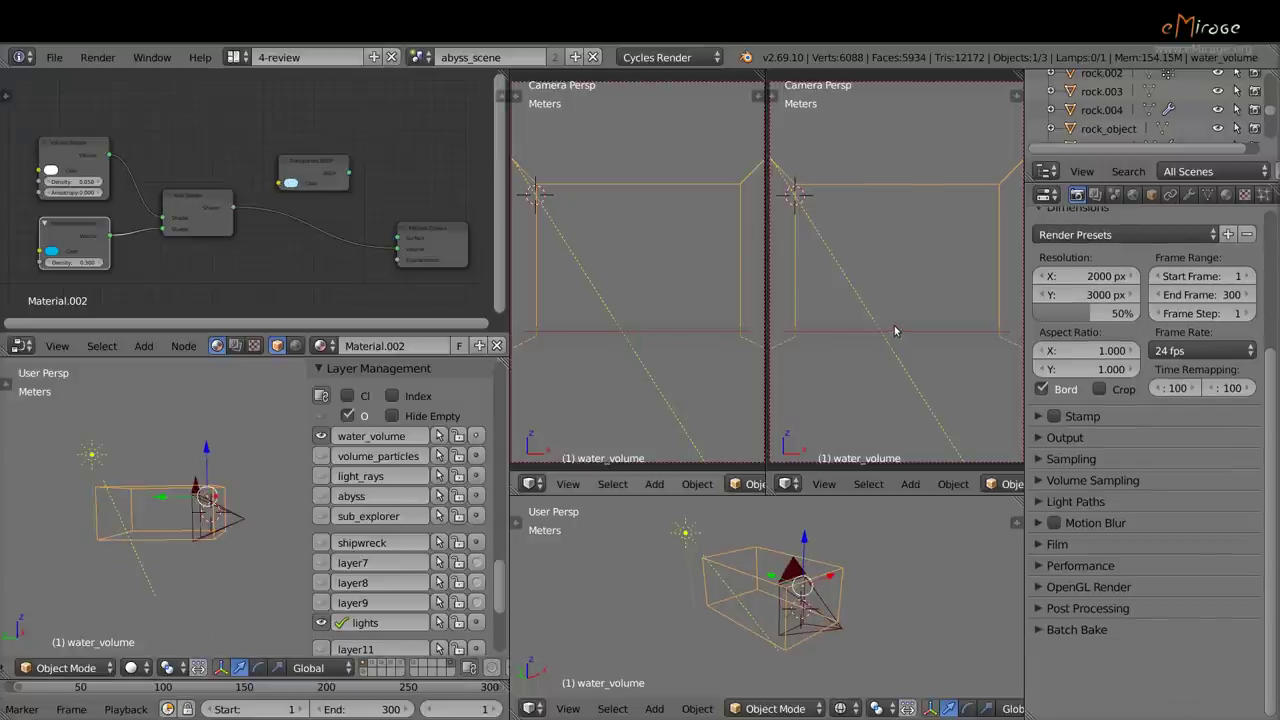
key(shift+z)
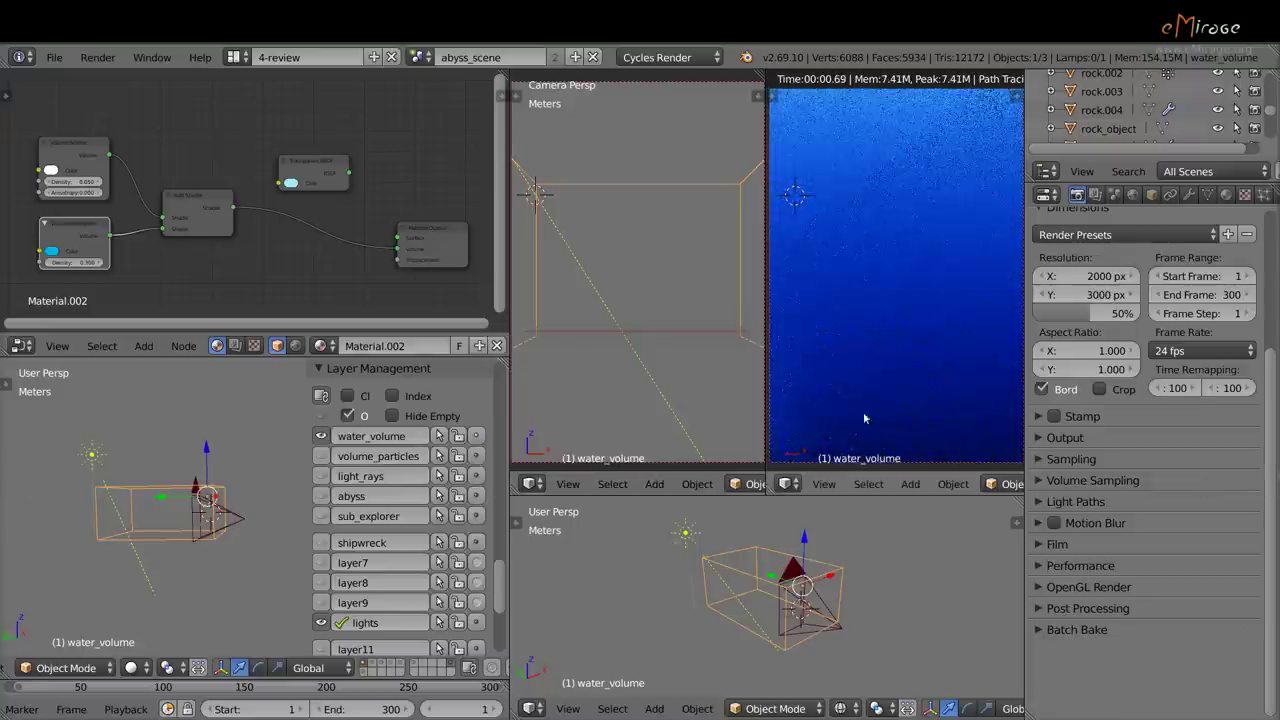
key(shift+z)
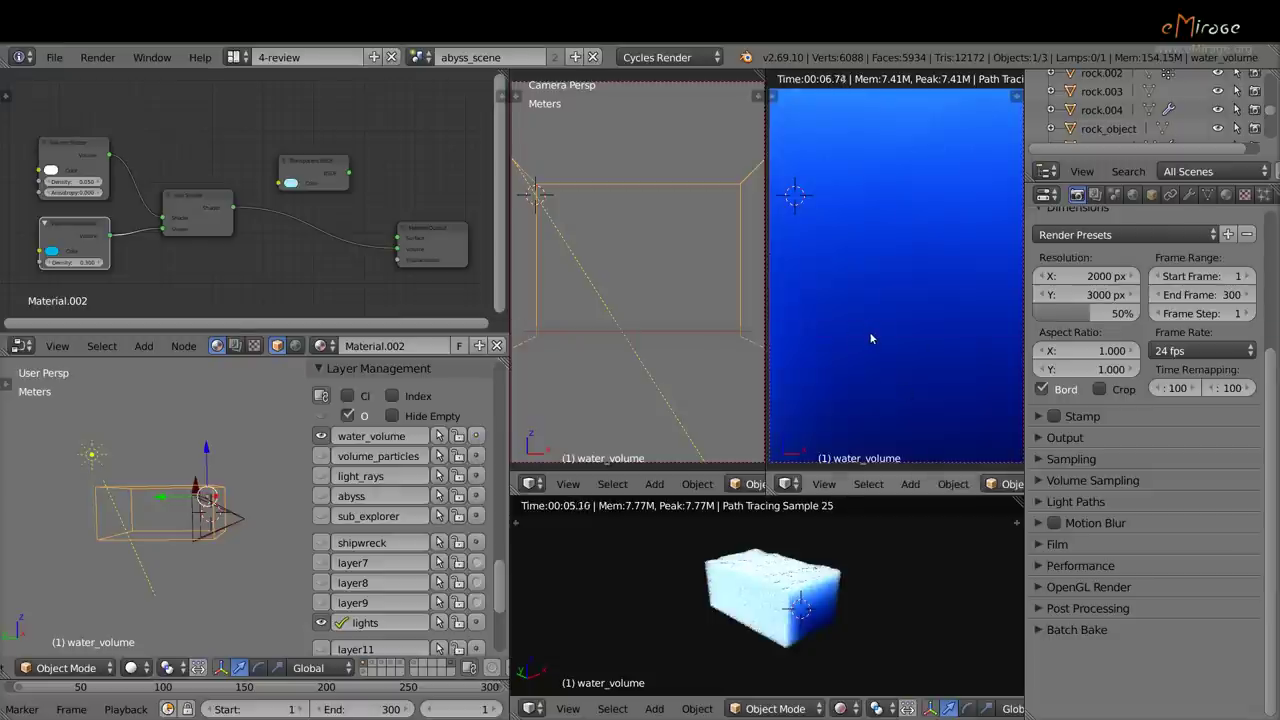
- Set the volume bounces in the render's Light Paths settings to 0
click(1040, 500)
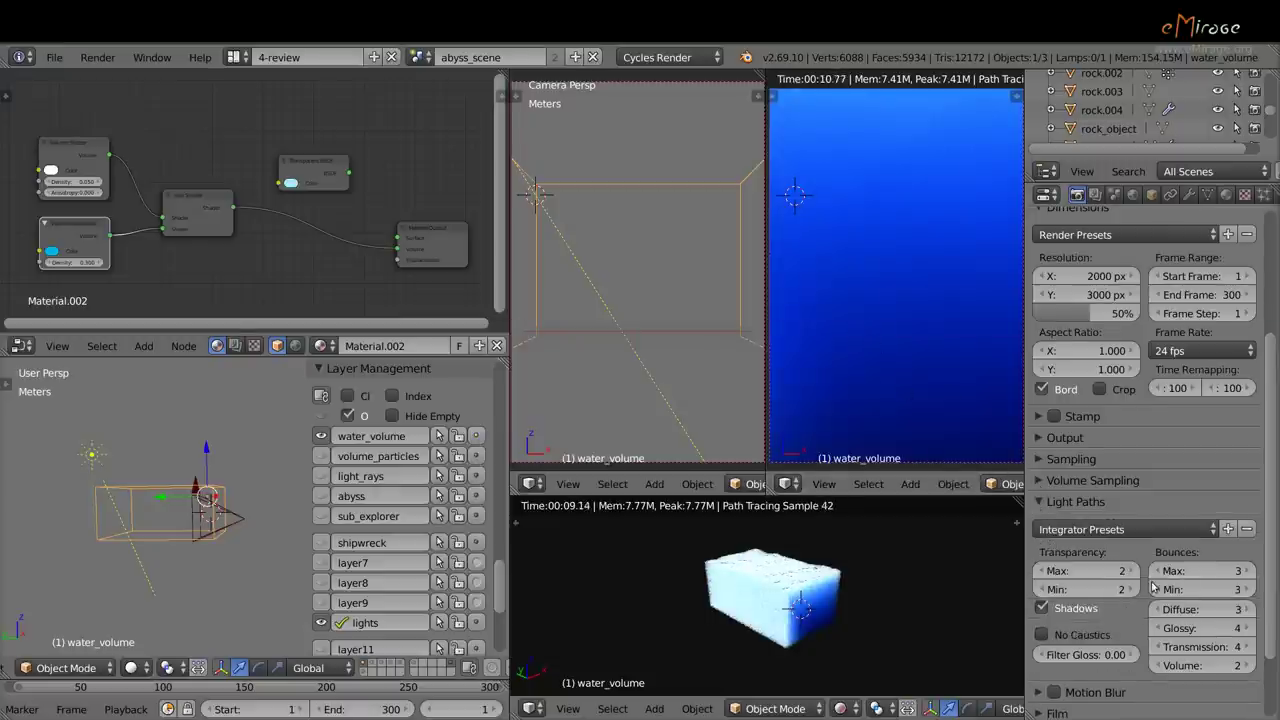
scroll(1172, 641, down, 2)
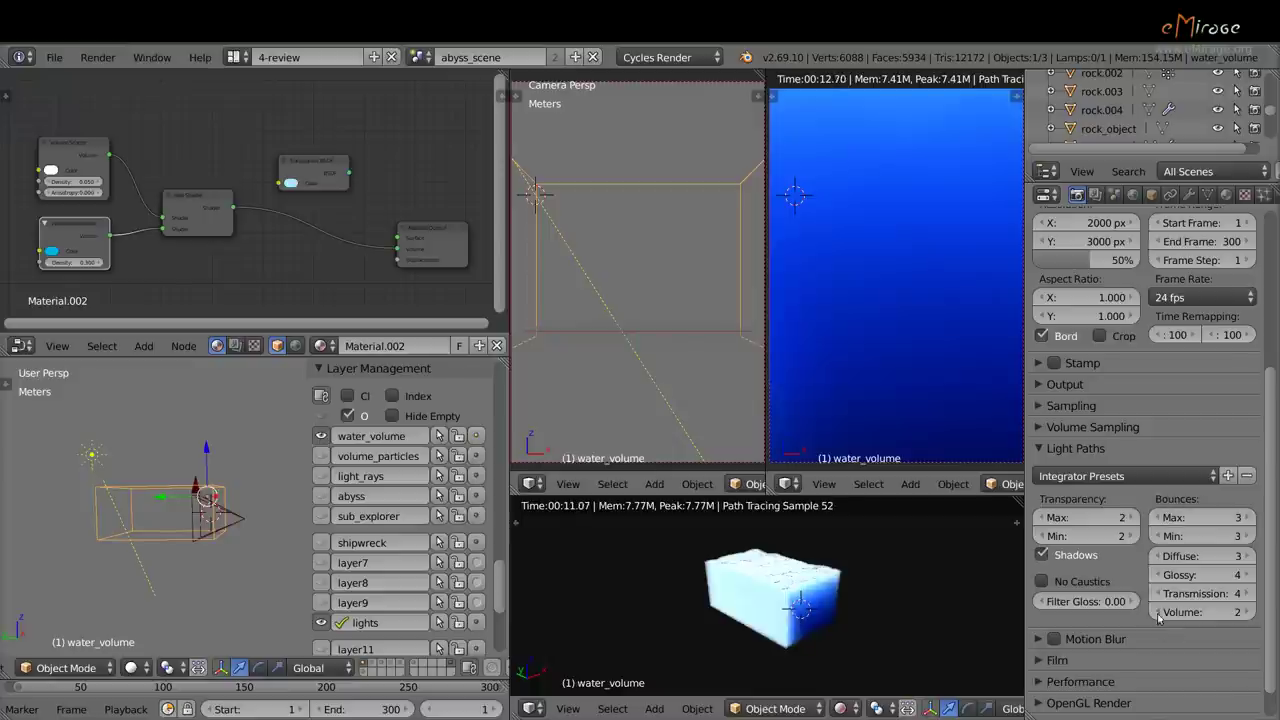
click(1158, 612)
click(1158, 612)
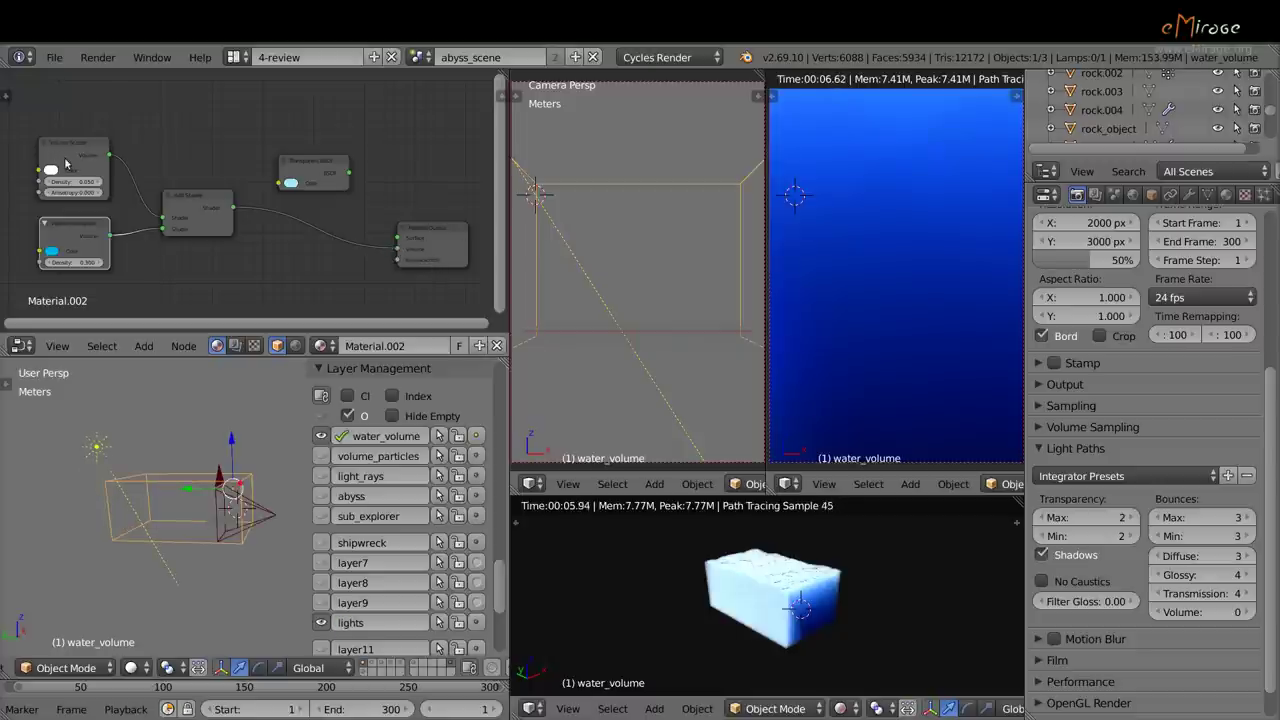
middle_drag(68, 164, 85, 157)
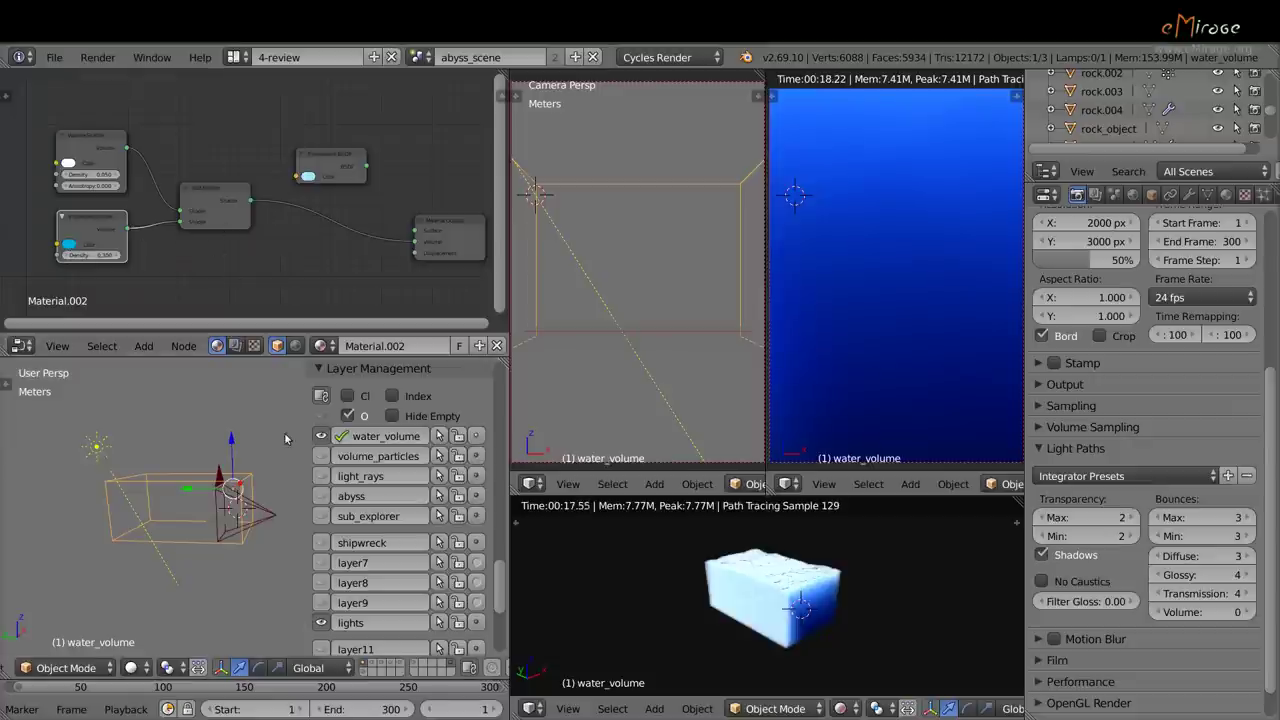
- Show the light_rays layer and select the plane_holes object above the water volume
click(321, 477)
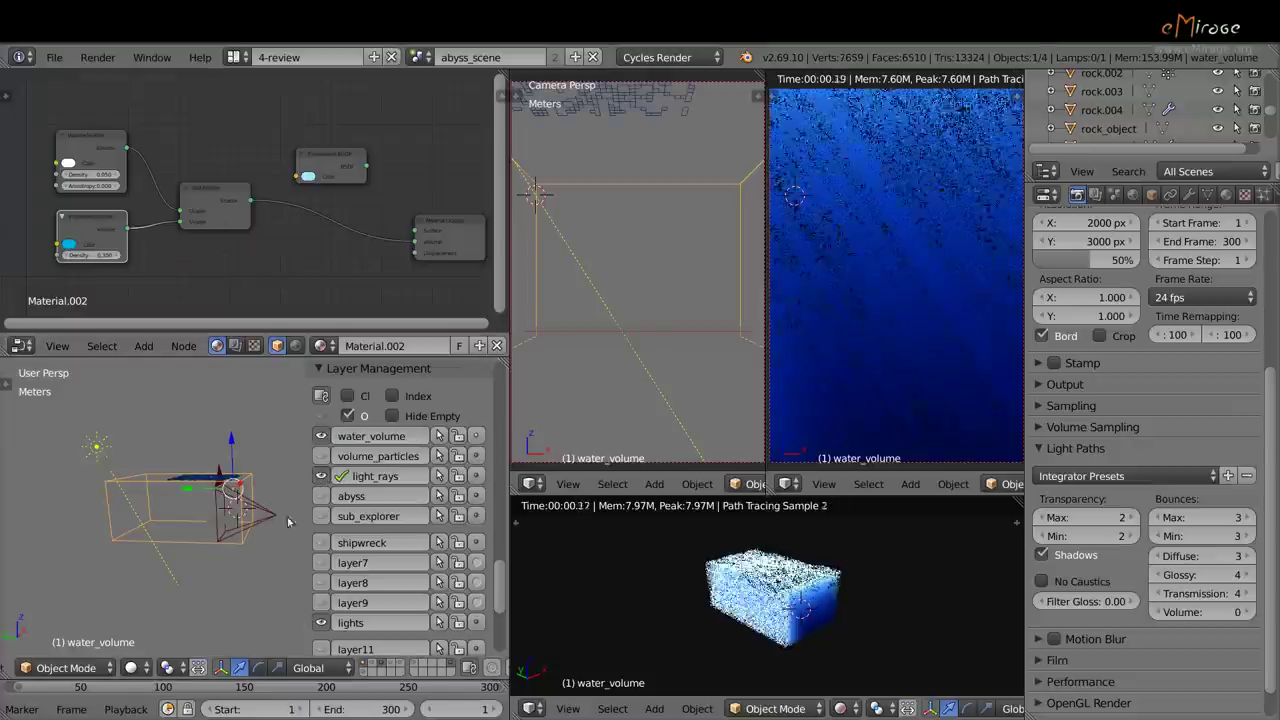
middle_drag(260, 534, 206, 497)
right_click(186, 453)
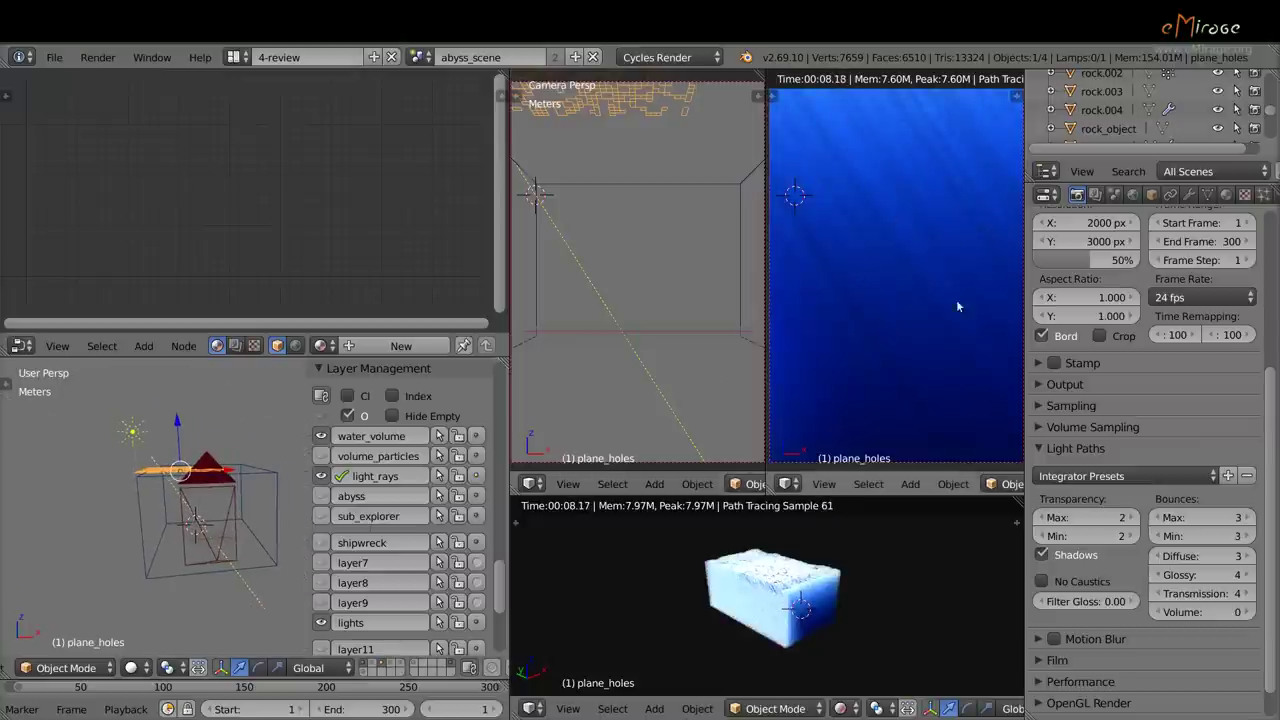
scroll(160, 494, down, 2)
mouse_move(159, 491)
middle_down()
mouse_move(185, 485)
mouse_move(174, 497)
middle_up()
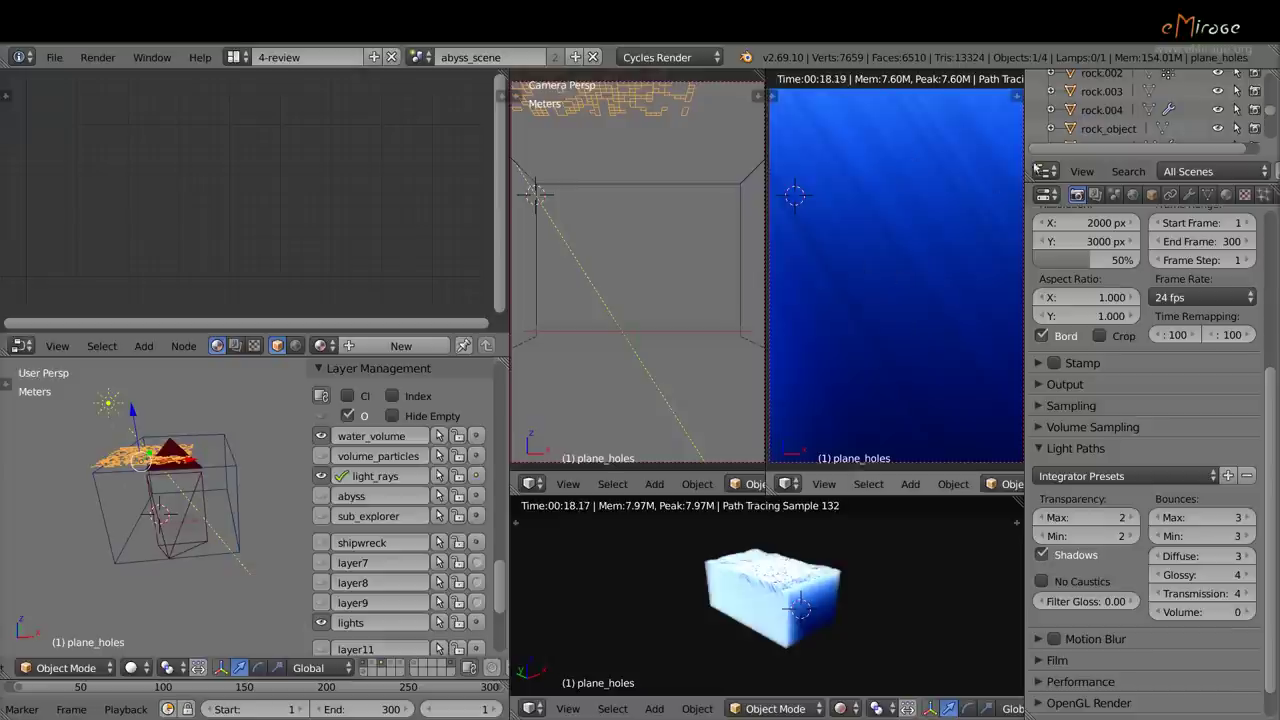
- Show the volume_particles and abyss layers
click(321, 458)
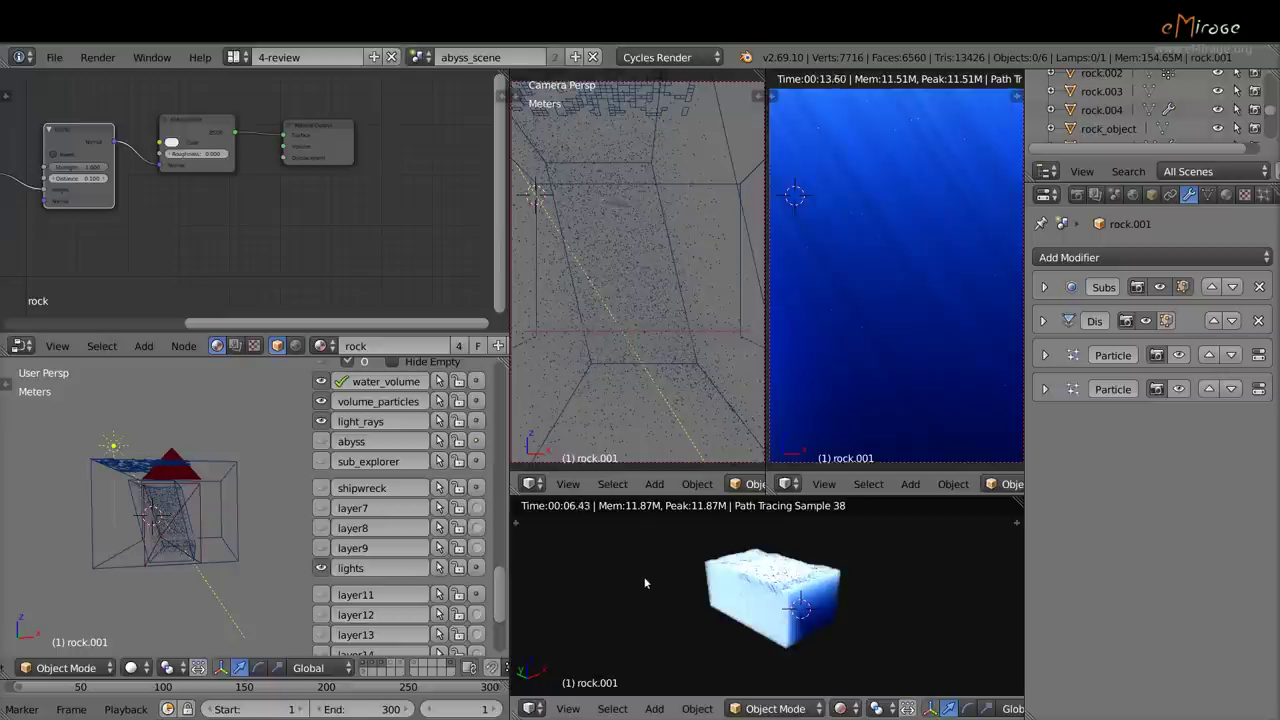
click(320, 441)
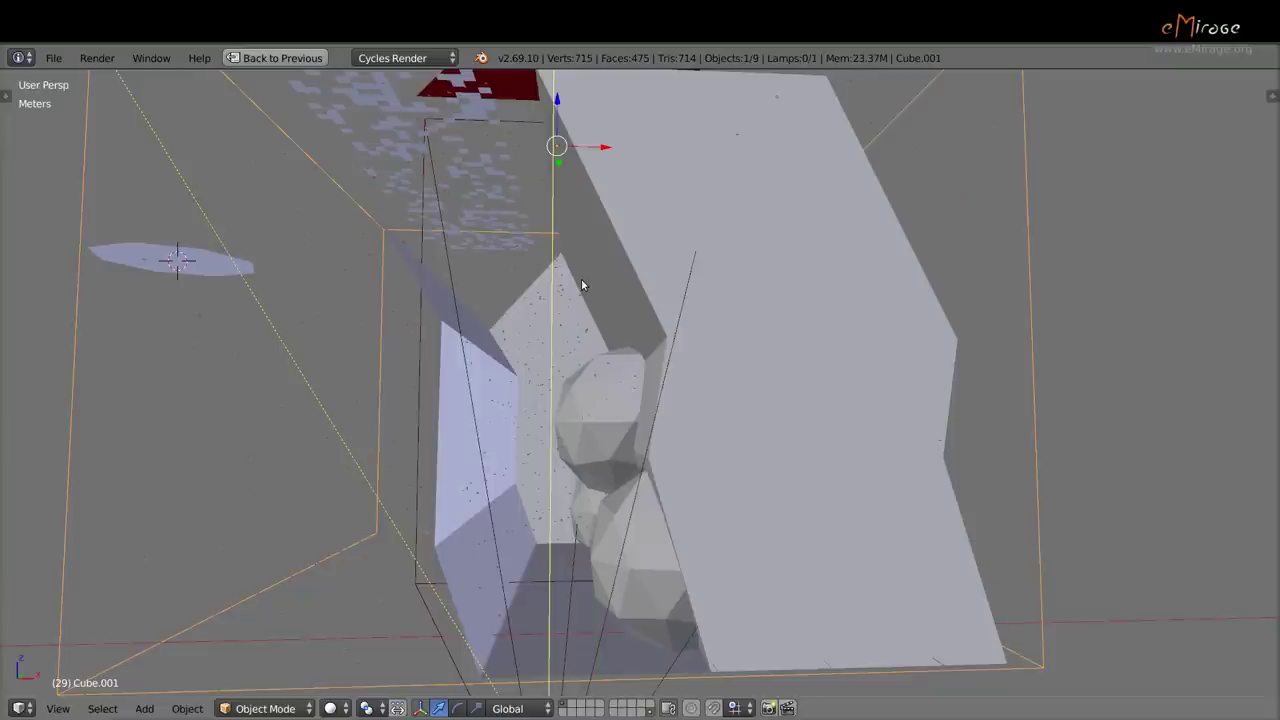
- Look over the cave's simple base geometry, then select the rock.001 wall and expand its Displace modifier
middle_drag(581, 278, 665, 406)
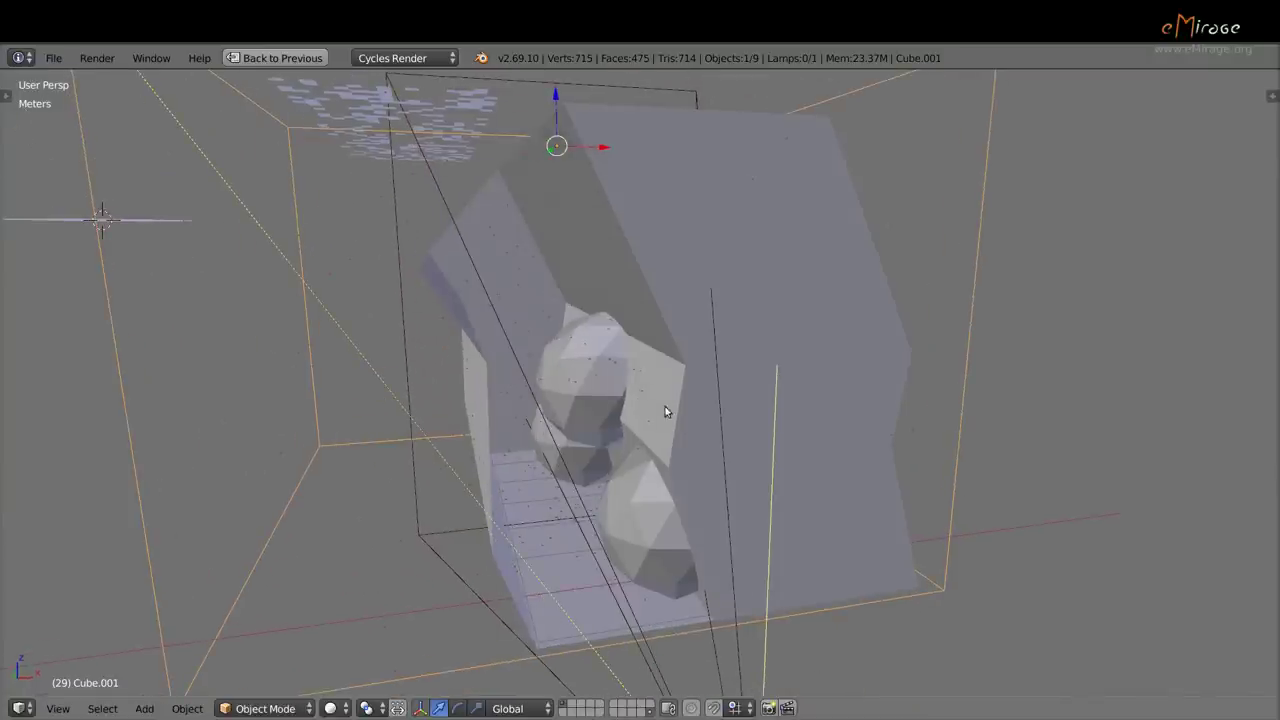
right_click(702, 362)
middle_drag(677, 460, 711, 590)
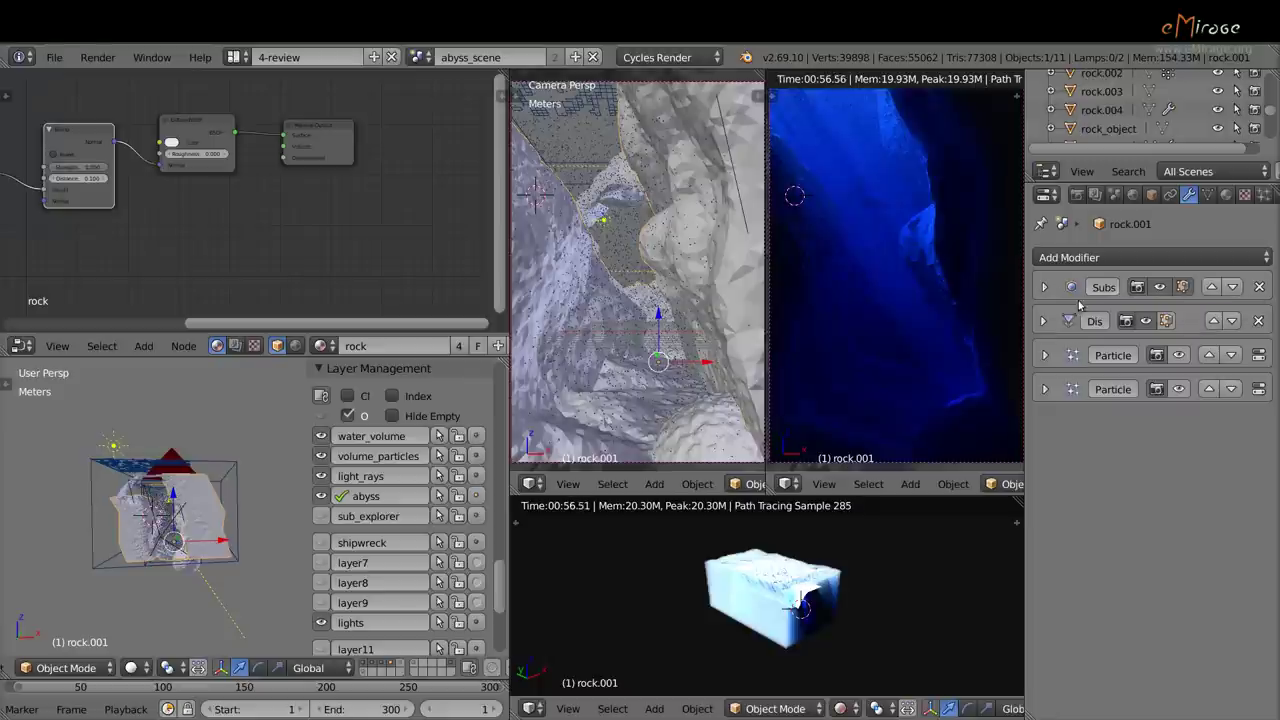
click(1044, 321)
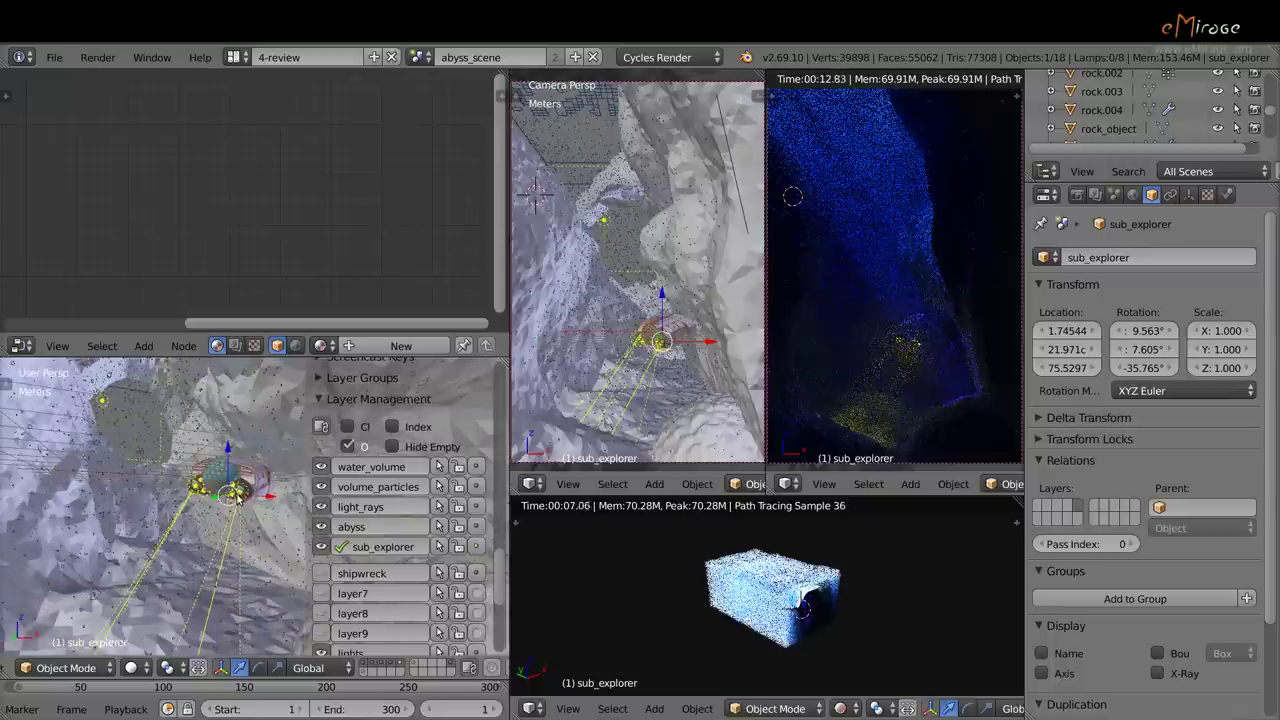
- Examine the sub_explorer submarine and its headlight beams between the cave rocks from several angles
middle_drag(237, 495, 212, 484)
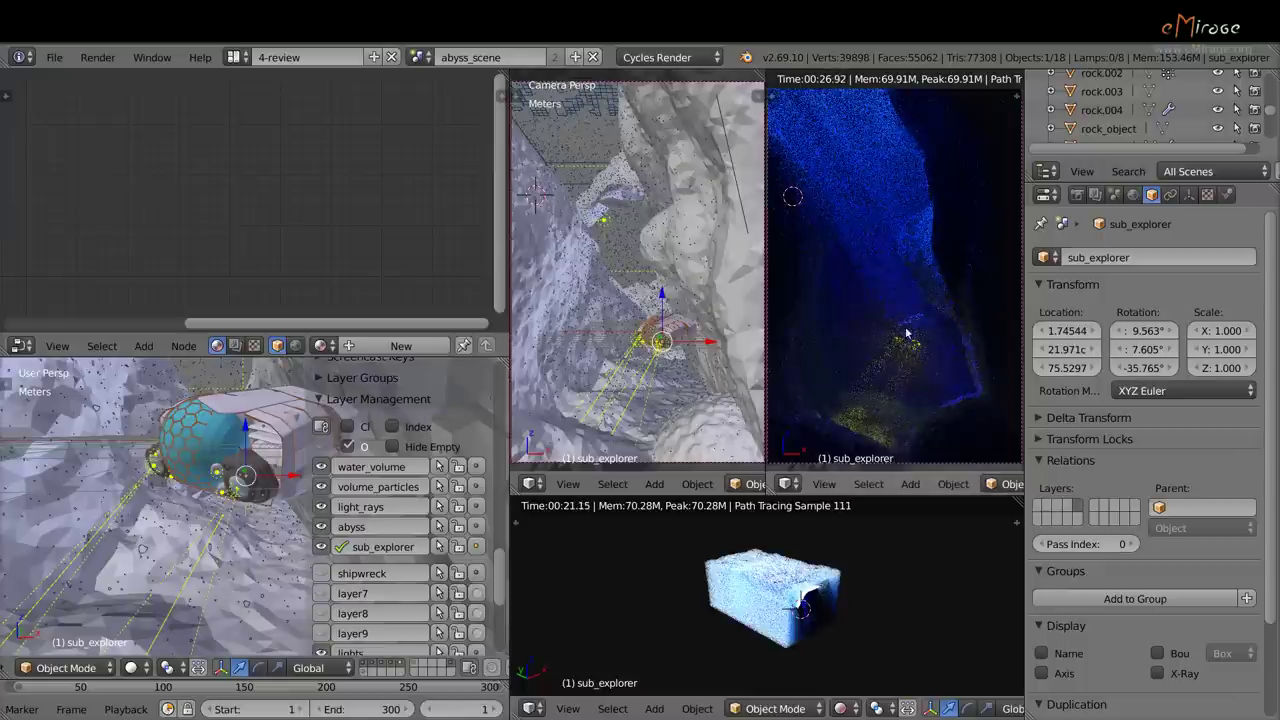
scroll(192, 515, down, 3)
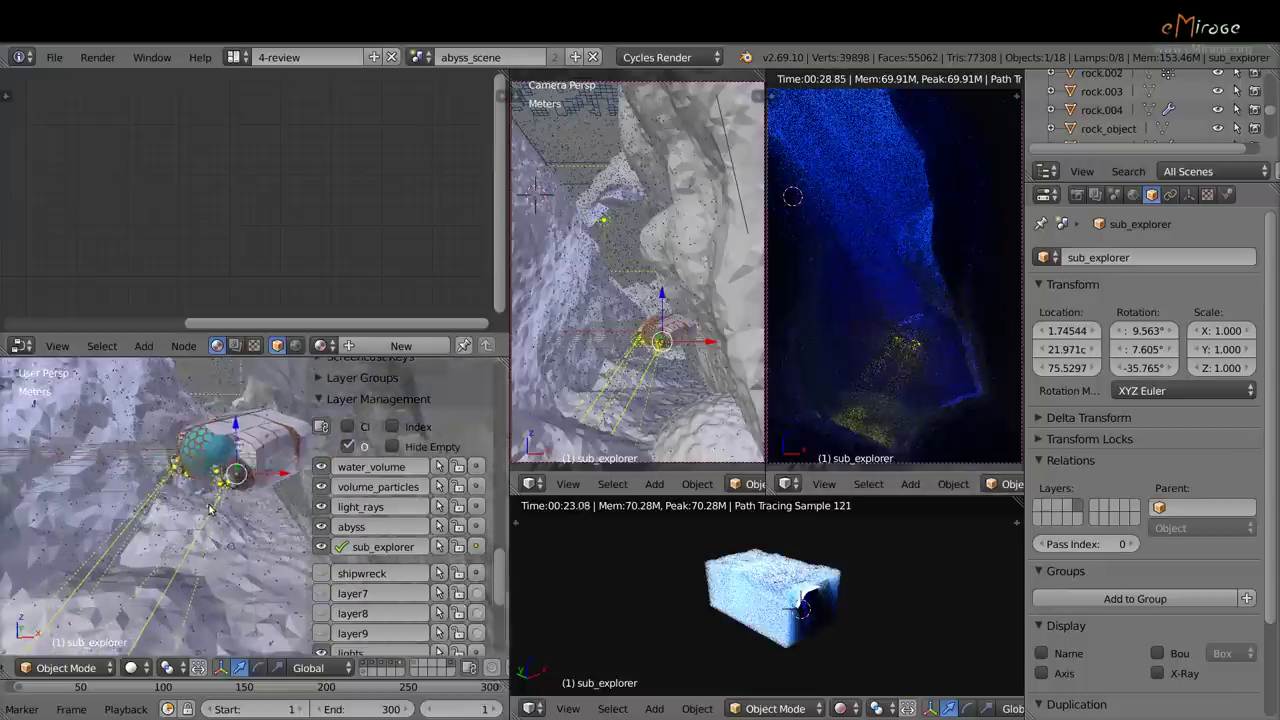
shift+middle_drag(196, 538, 231, 473)
middle_drag(214, 516, 222, 480)
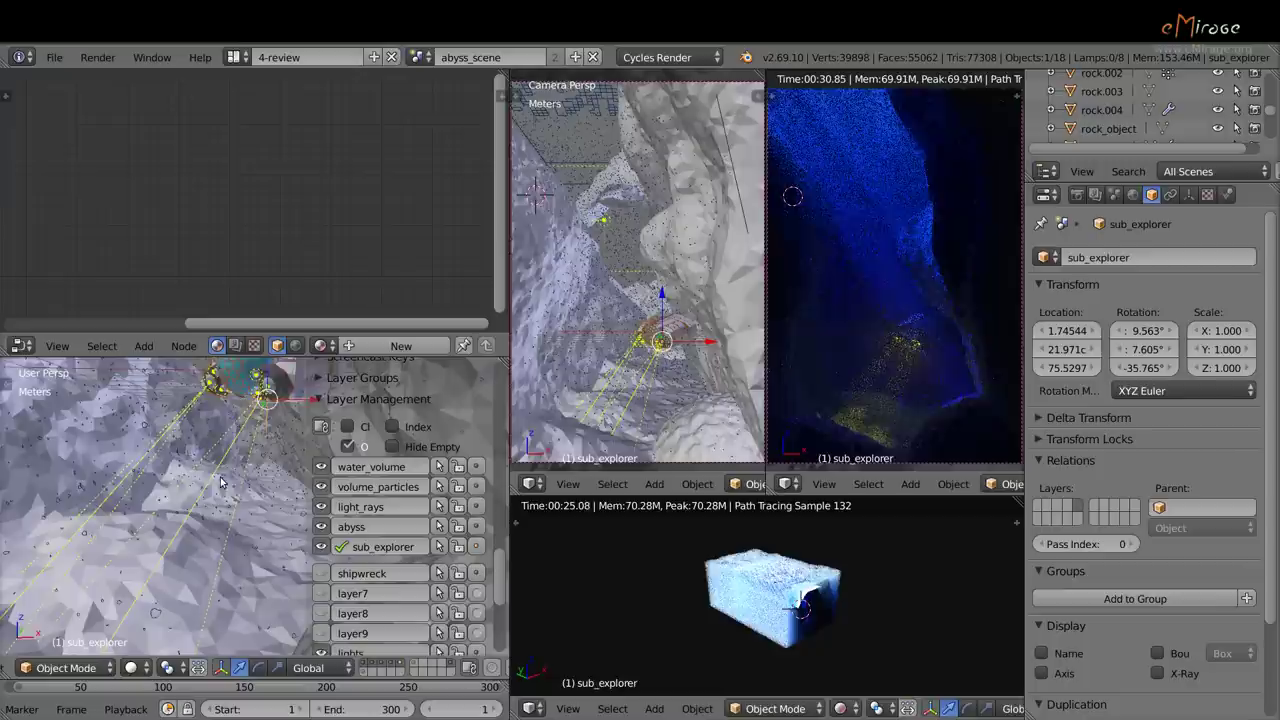
scroll(163, 552, down, 2)
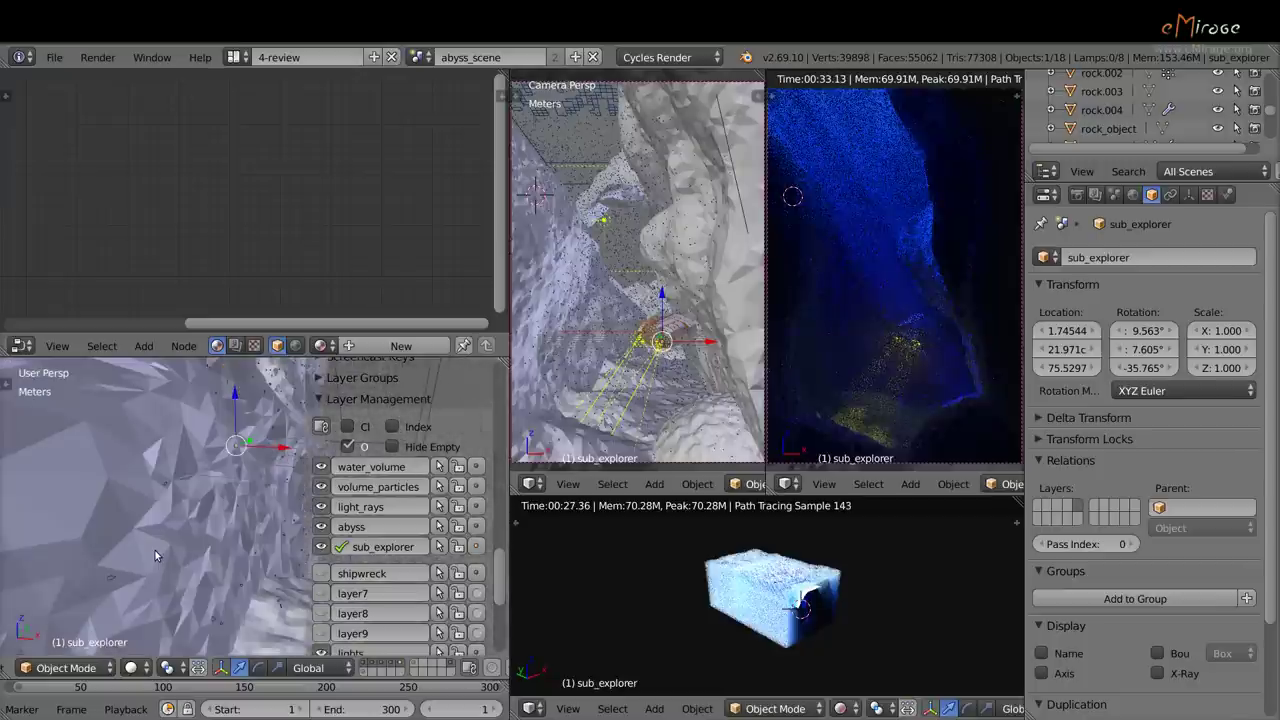
middle_drag(217, 505, 217, 477)
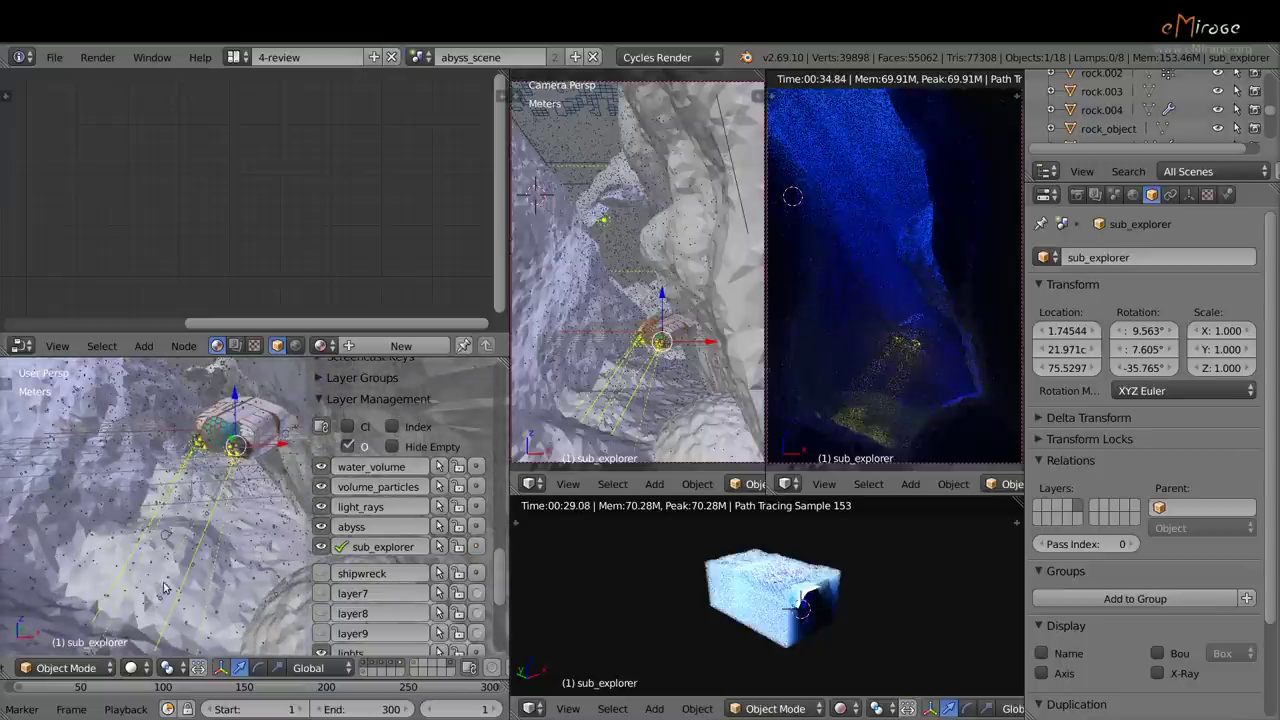
shift+middle_drag(179, 571, 184, 537)
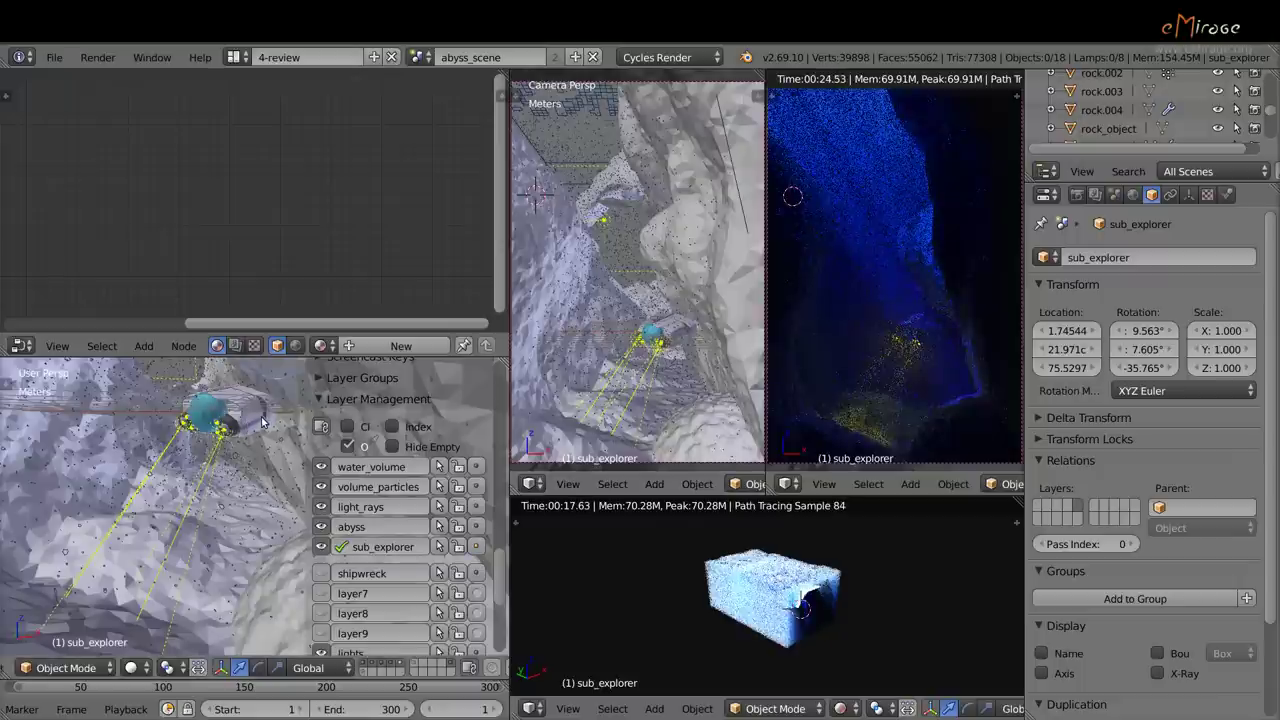
- Select the sub_explorer object in the cave and centre the user perspective view on it
right_click(262, 422)
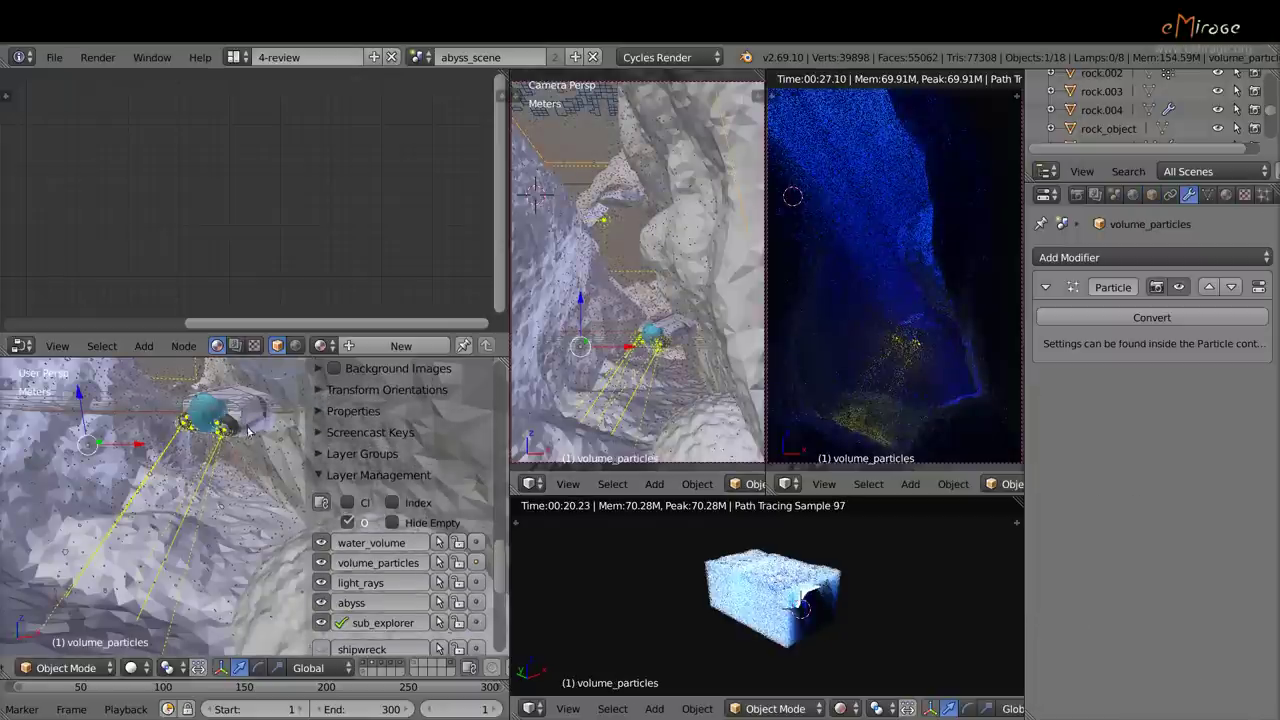
right_click(242, 434)
middle_drag(242, 434, 222, 482)
right_click(223, 483)
key(KP_Decimal)
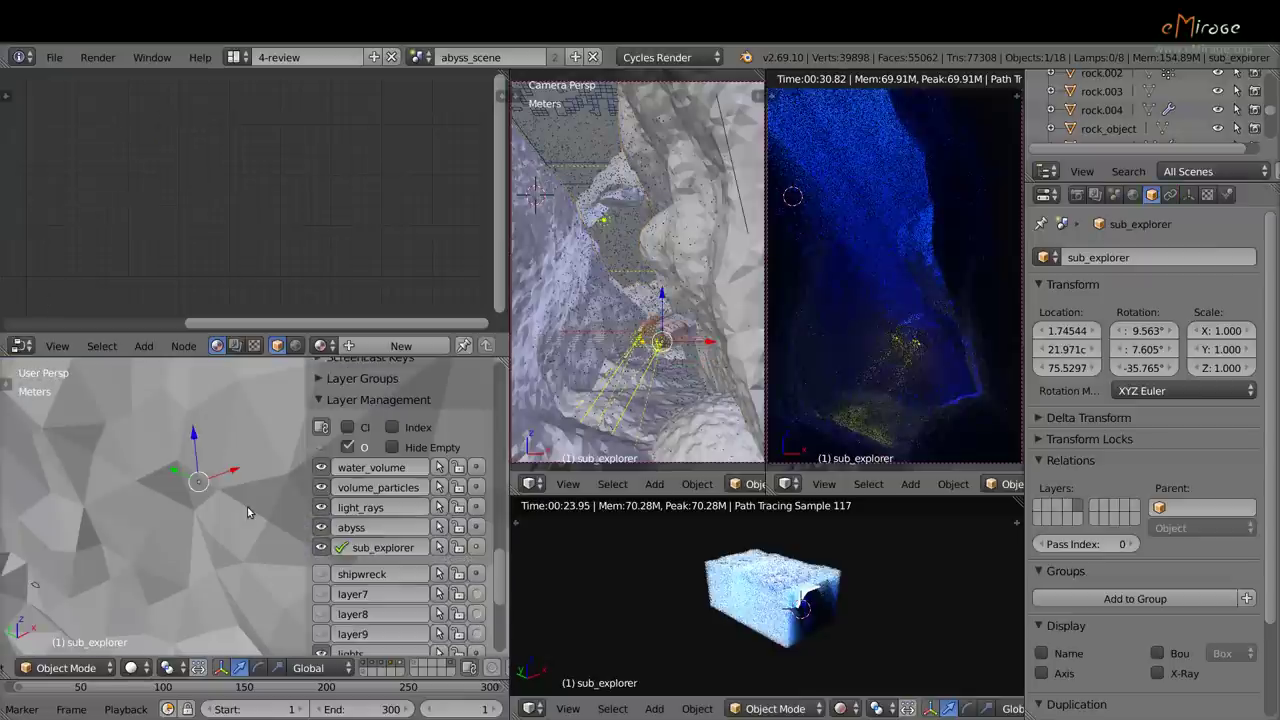
scroll(248, 512, down, 5)
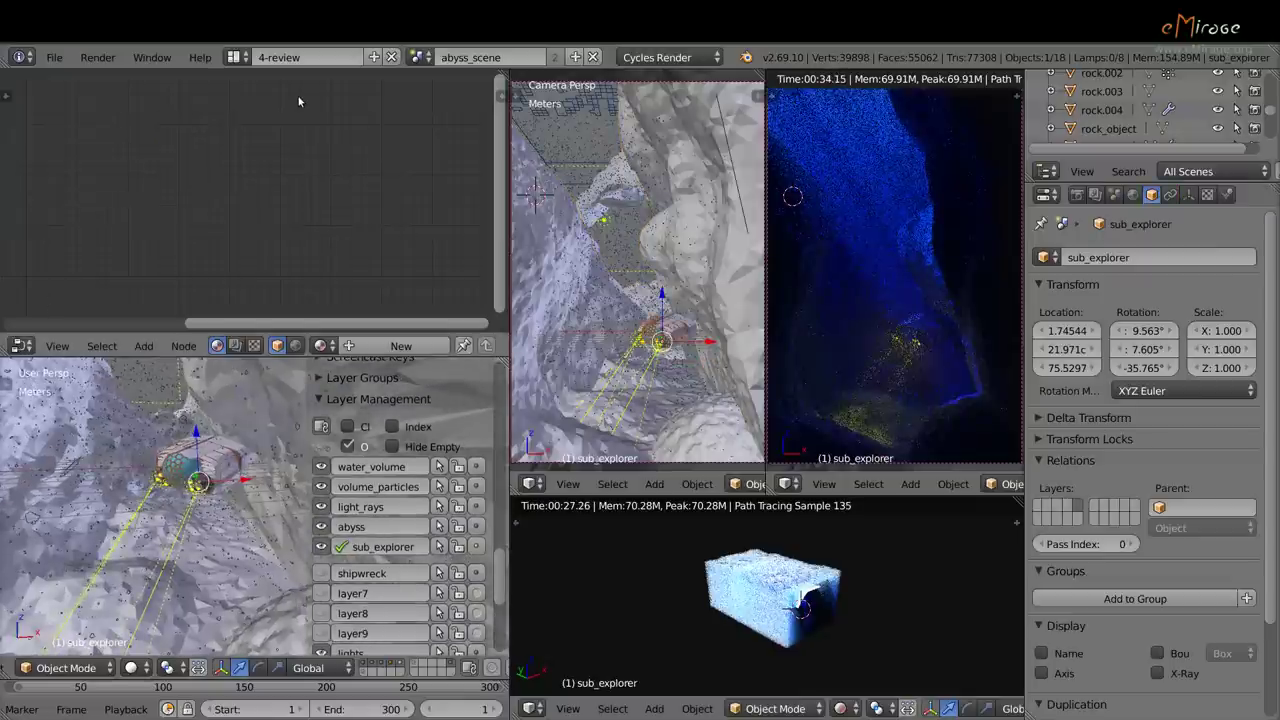
- Switch to the sub_explorer scene and inspect the submarine from the front in the rendered previews
click(418, 57)
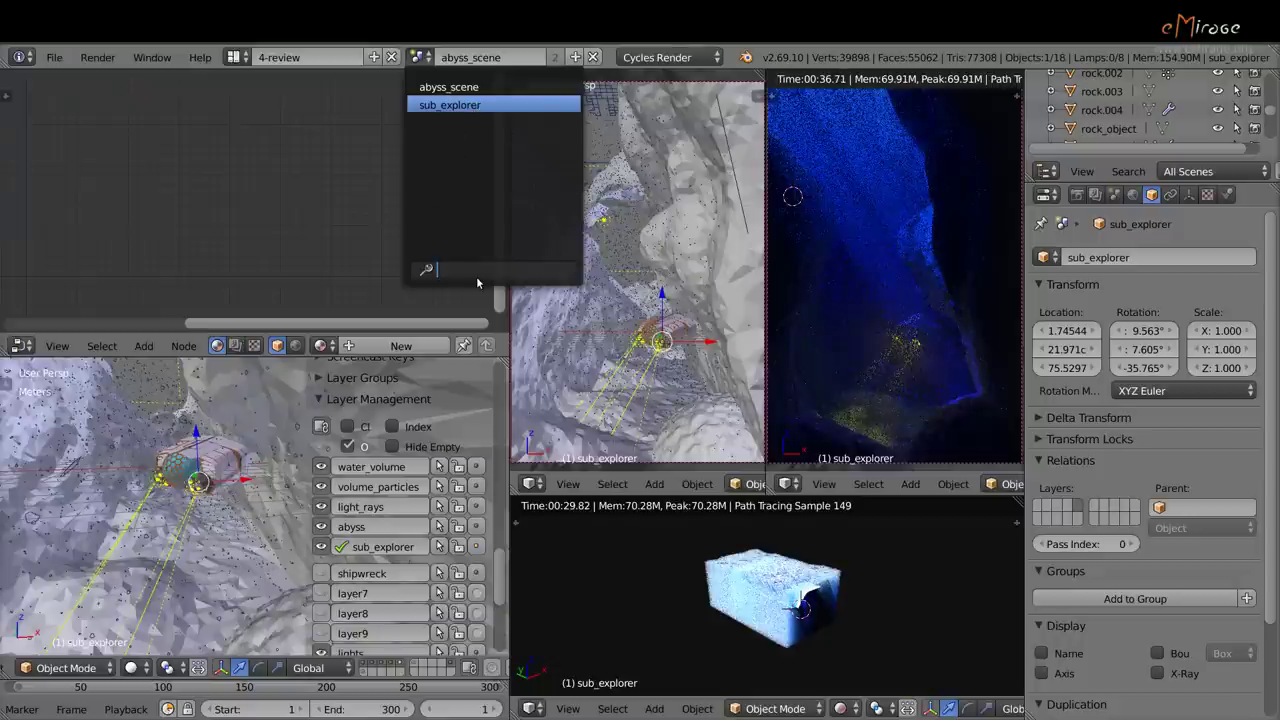
key(Return)
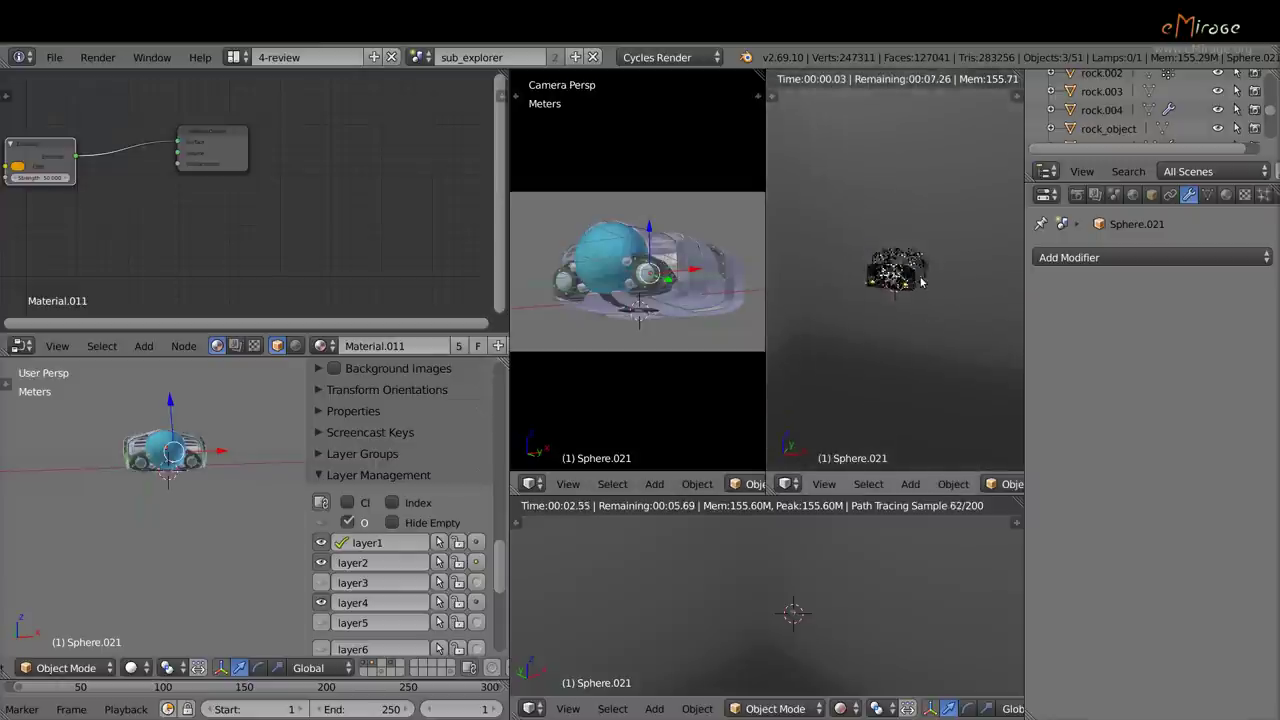
scroll(921, 282, up, 5)
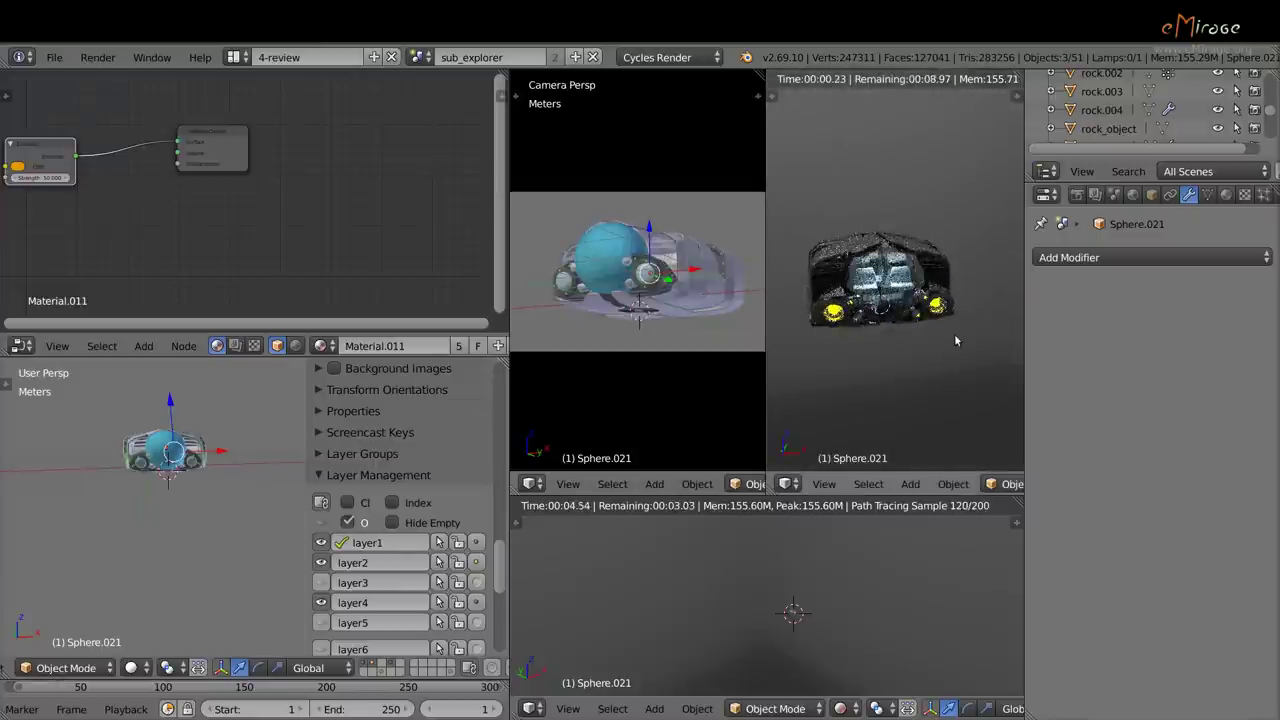
middle_drag(955, 341, 937, 316)
middle_drag(797, 542, 796, 583)
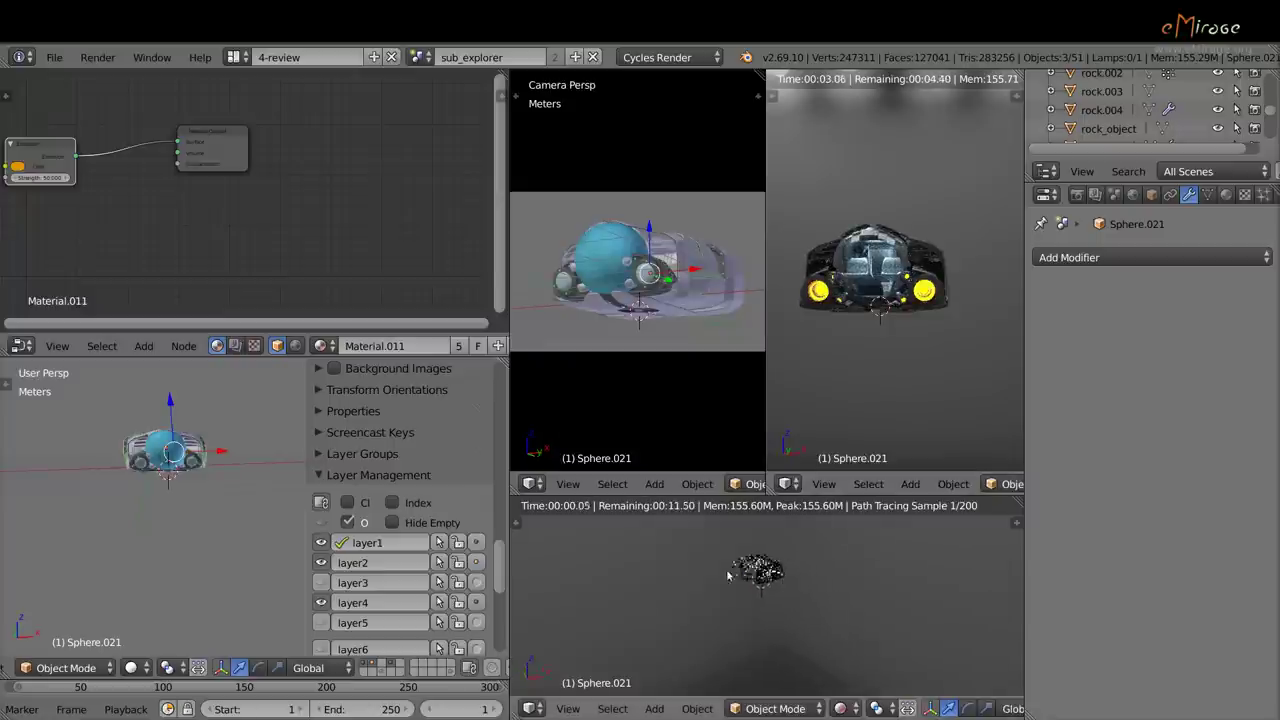
- Select the submarine's glass cockpit sphere, centre the lower preview on it, and inspect the rendered hull from the side
right_click(764, 567)
key(KP_Decimal)
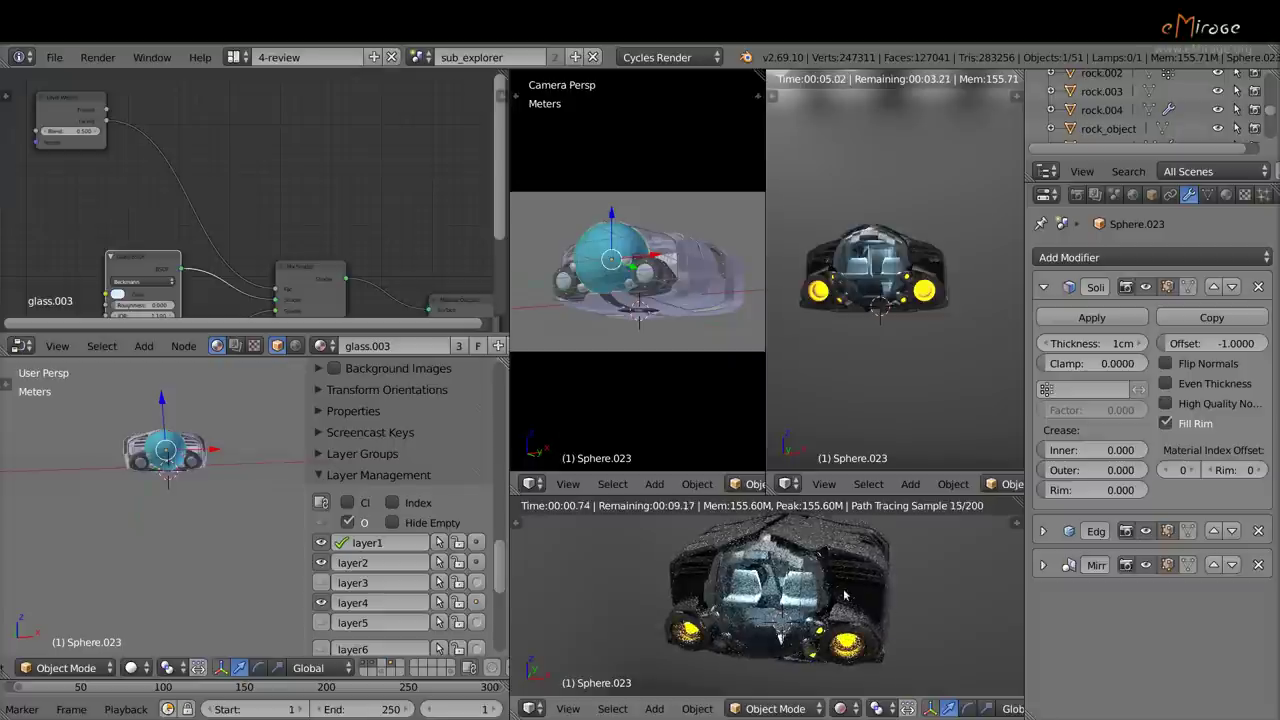
scroll(828, 592, up, 6)
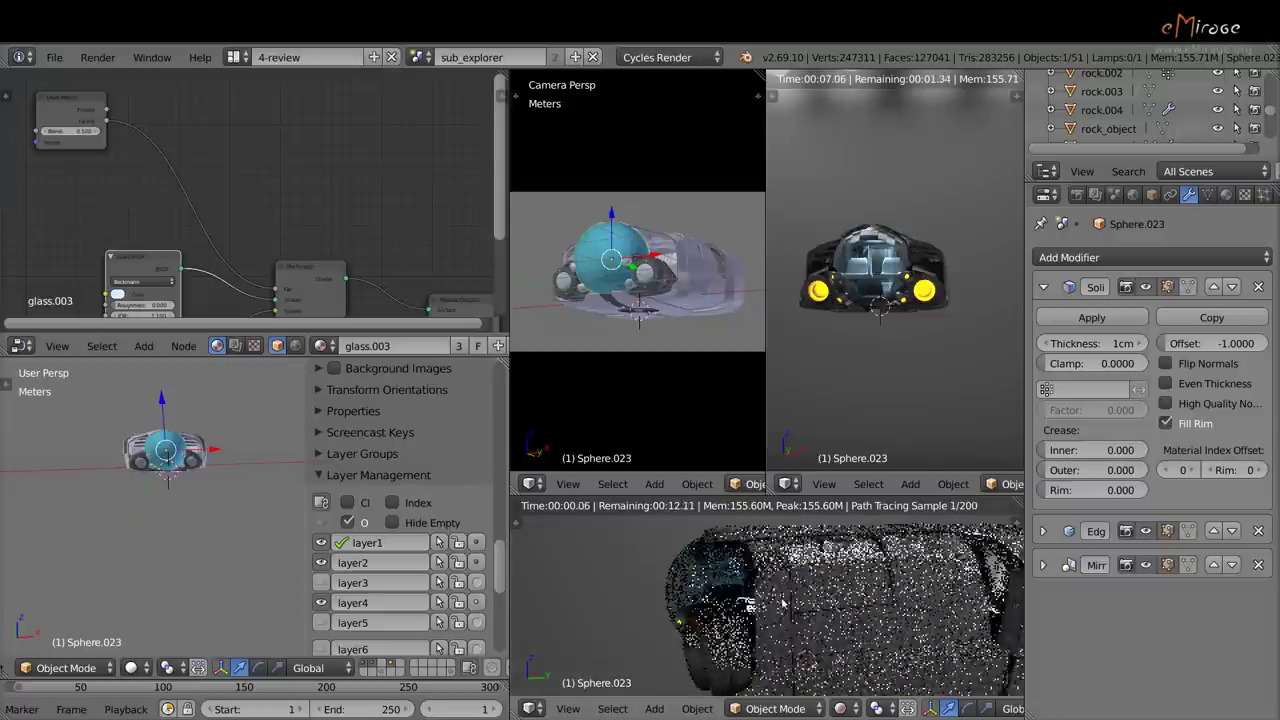
scroll(779, 603, down, 5)
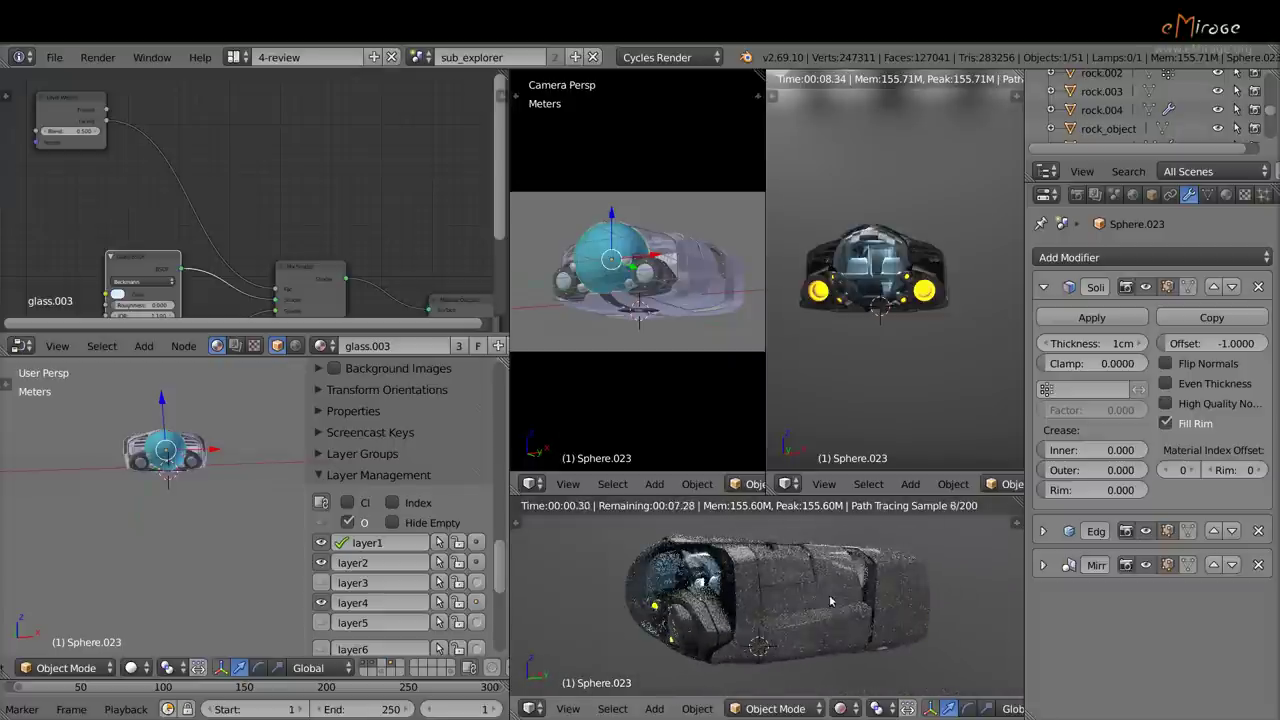
shift+middle_drag(871, 311, 901, 350)
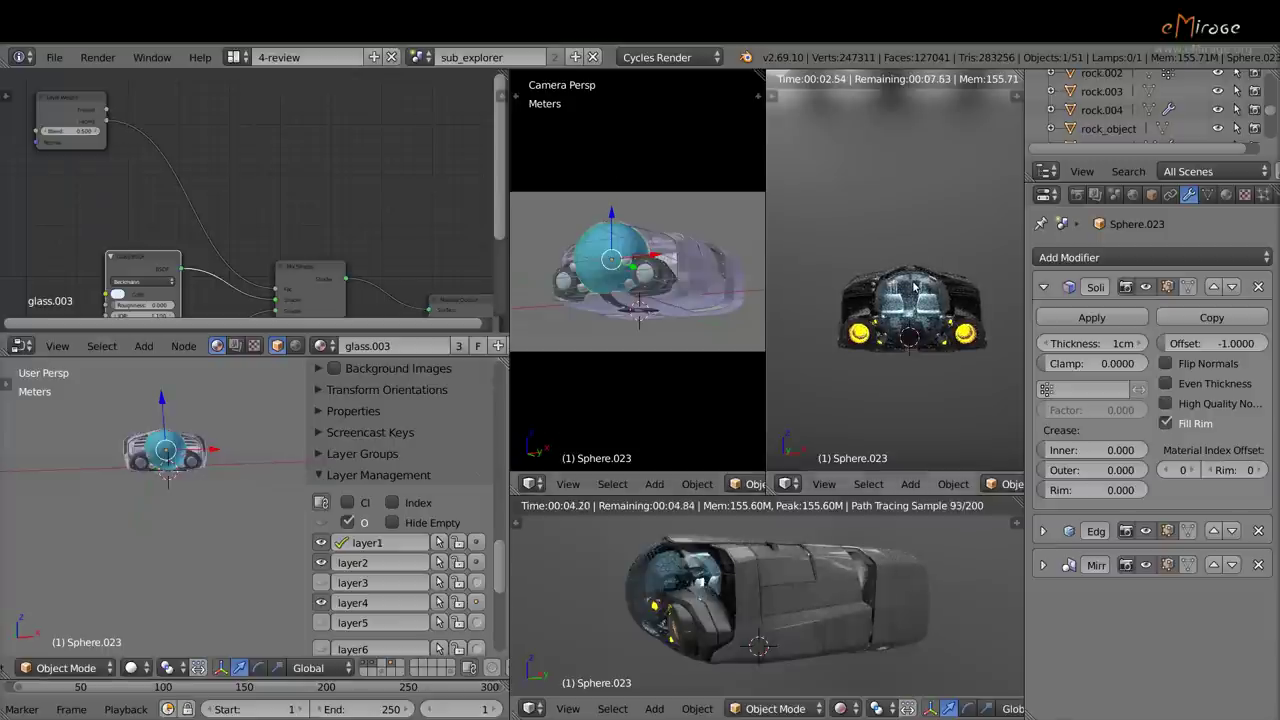
- Turn off rendered shading in both previews, return to abyss_scene, and turn off its rendered previews too
key(shift+z)
key(shift+z)
click(421, 57)
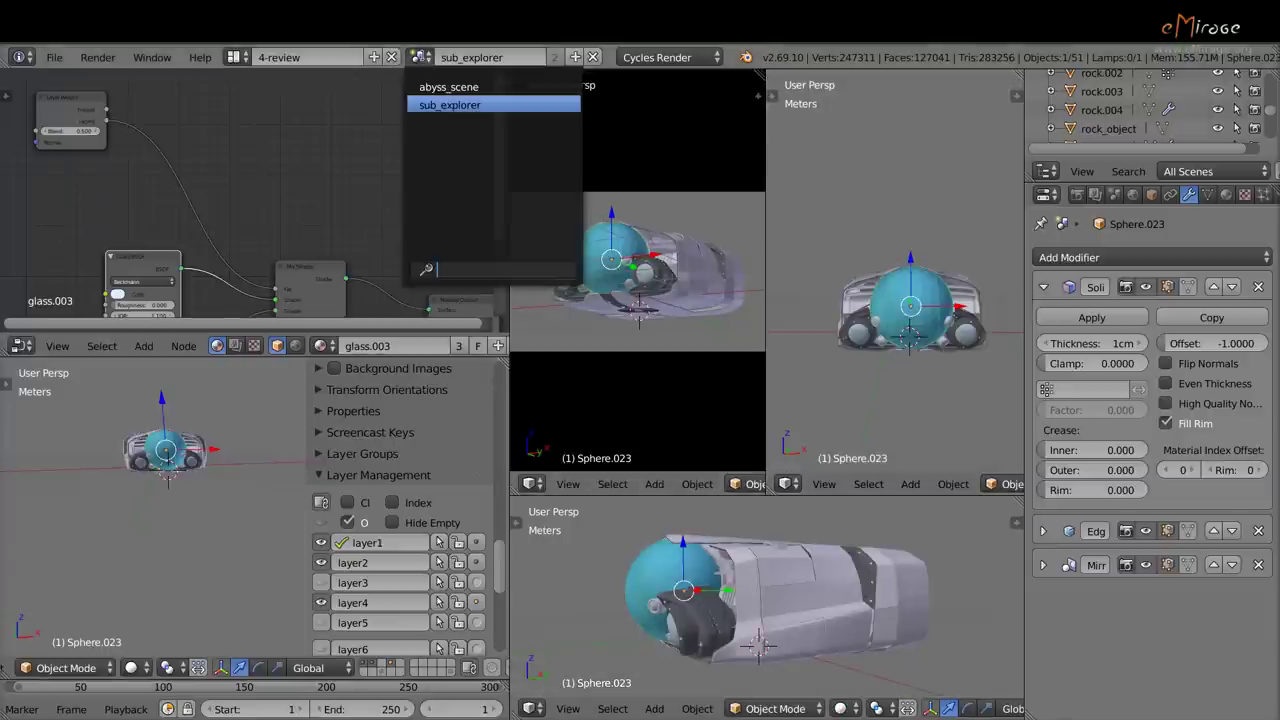
click(449, 87)
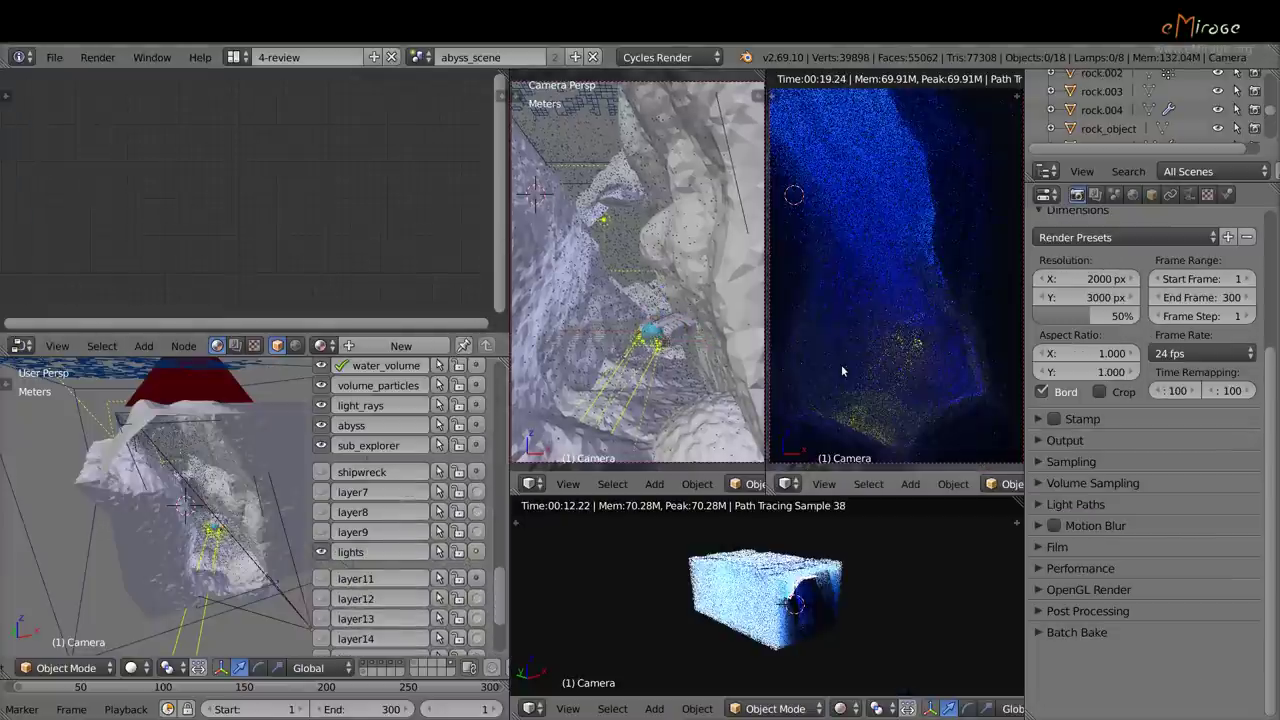
key(shift+z)
key(shift+z)
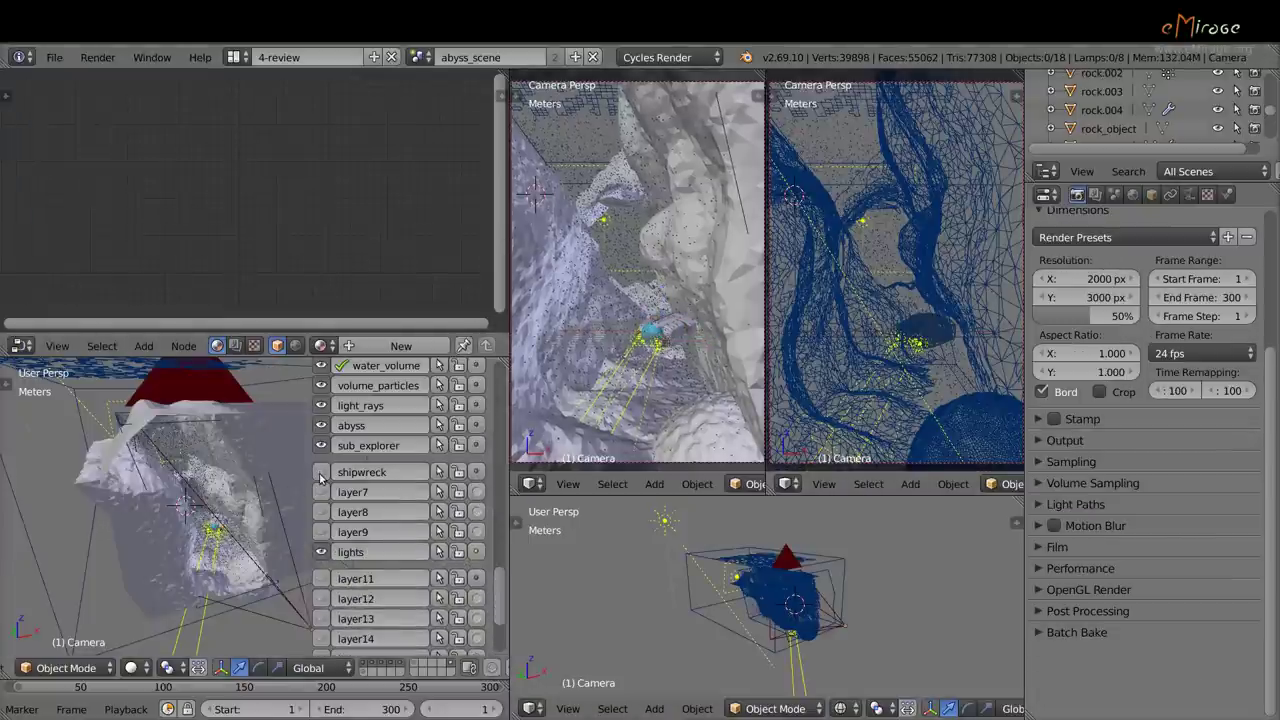
- Show the shipwreck layer and select the wreck in the close-up camera view
click(321, 473)
scroll(601, 413, up, 5)
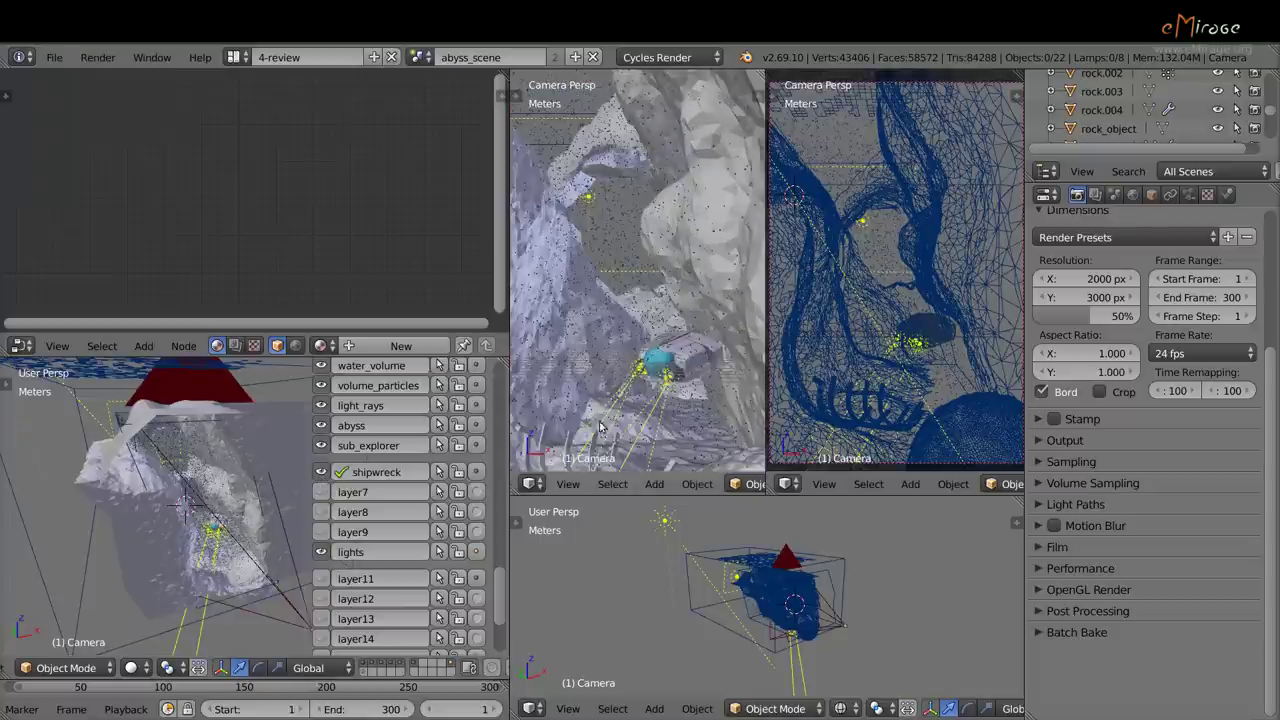
right_click(646, 414)
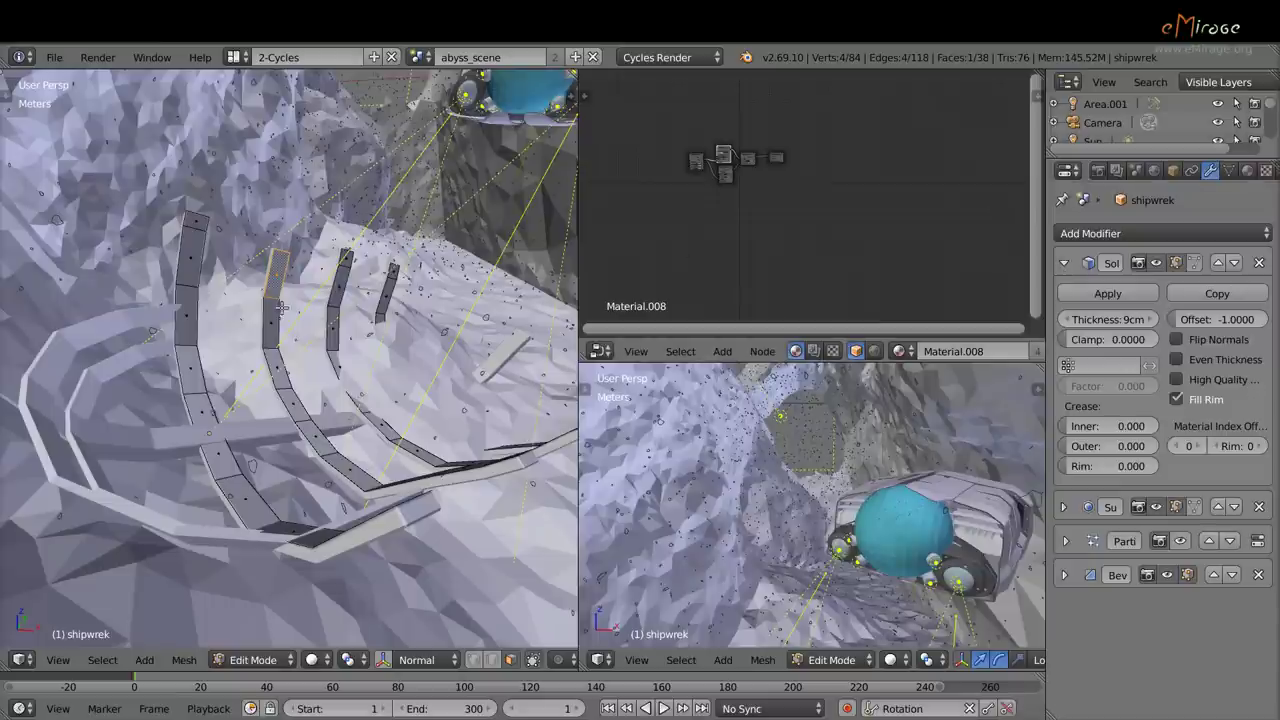
- Examine the whole shipwreck mesh selected in wireframe, collapse its Solidify modifier, and return to Object Mode with solid shading
key(a)
key(z)
middle_drag(292, 358, 440, 338)
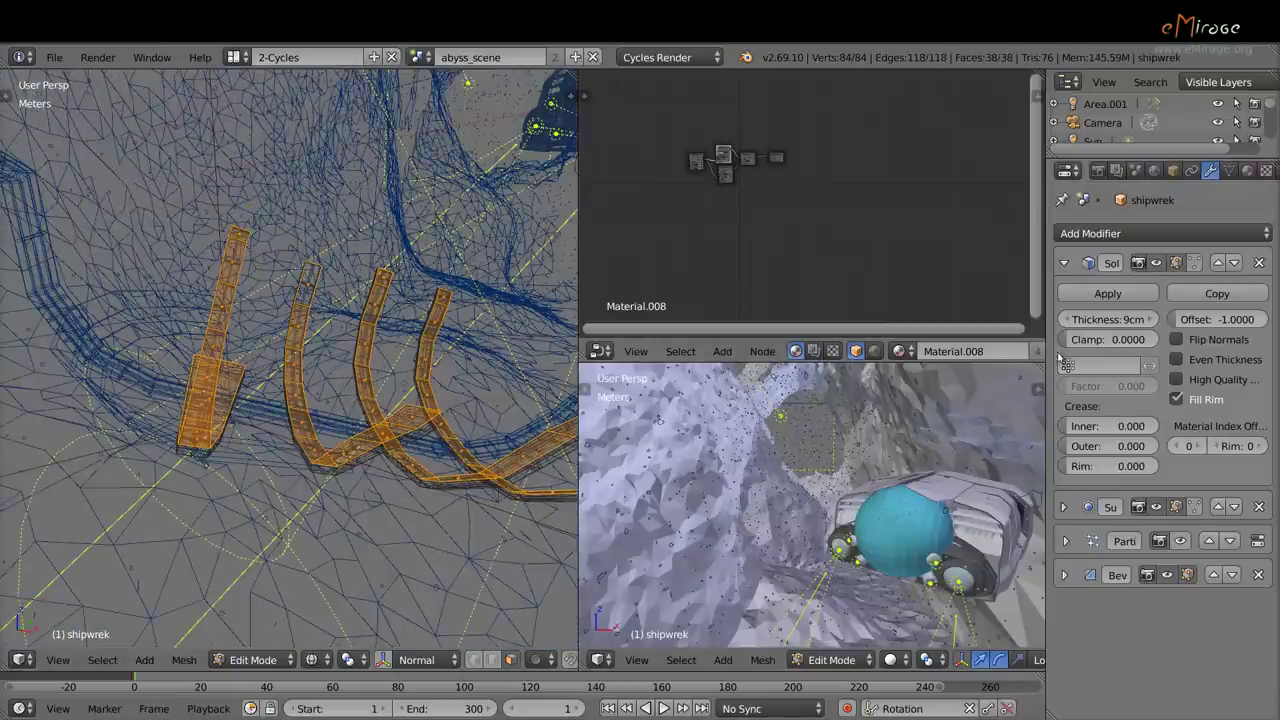
click(1064, 263)
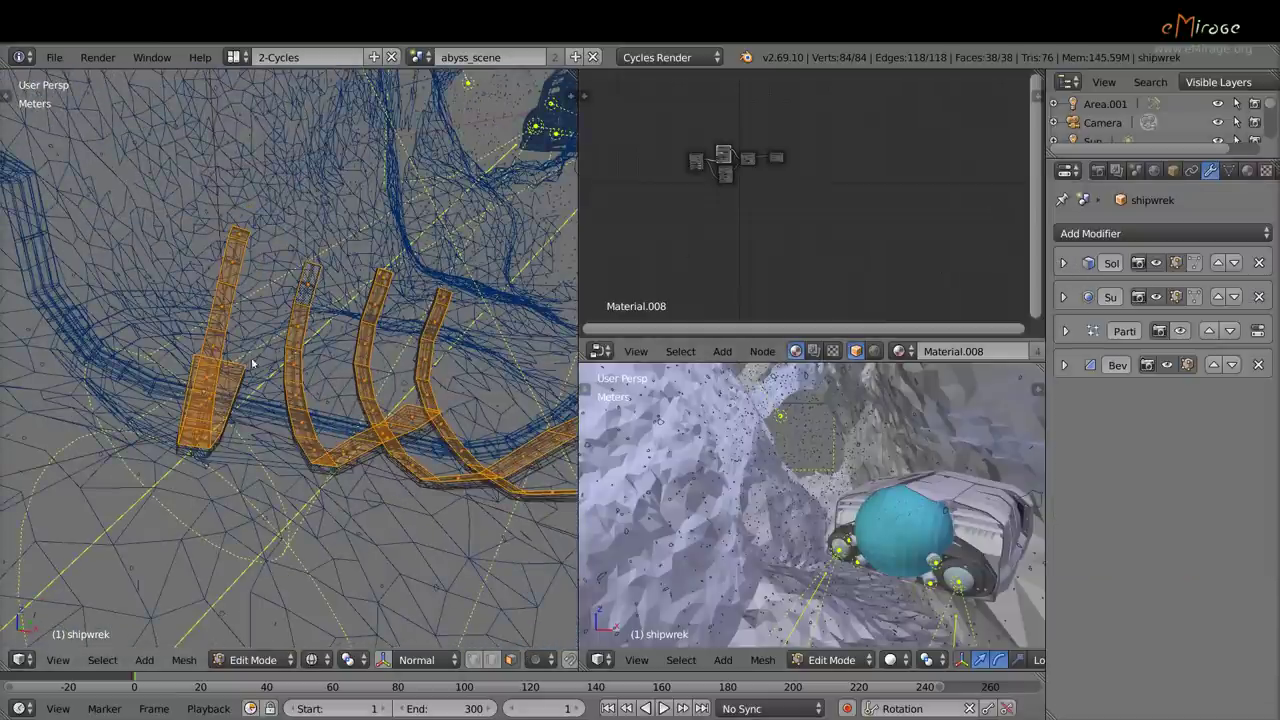
key(Tab)
key(z)
middle_drag(220, 398, 258, 405)
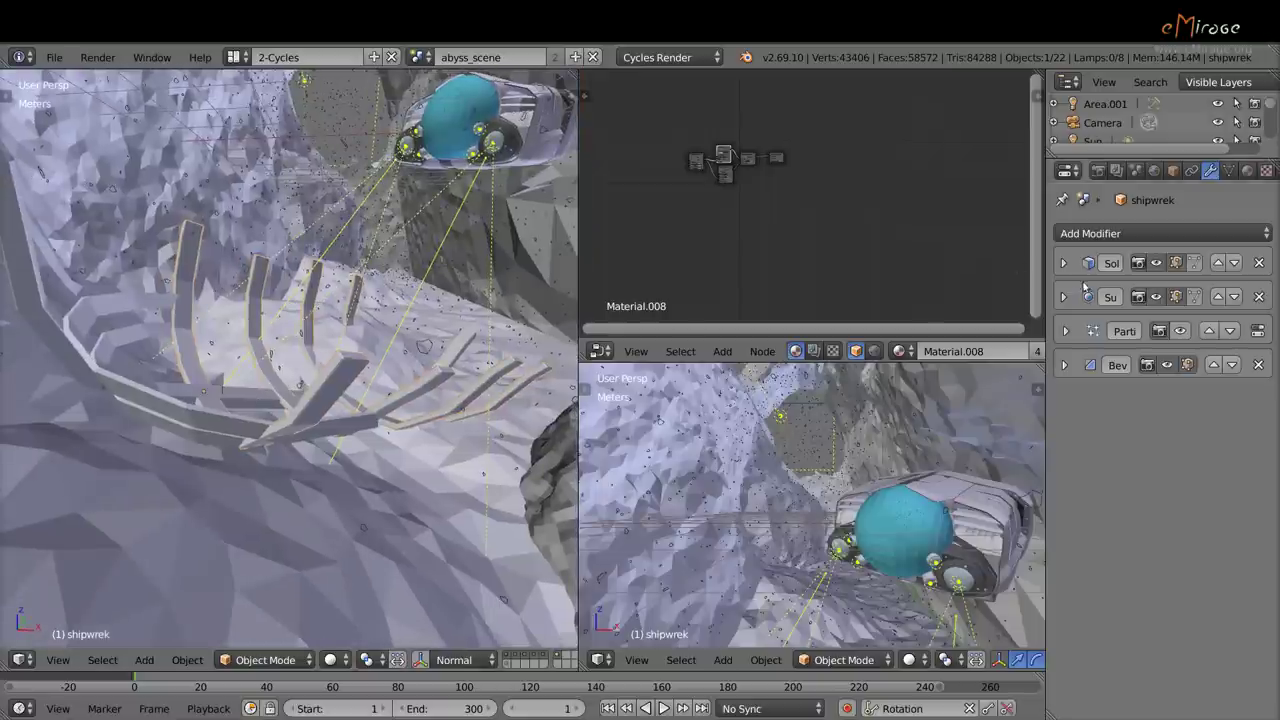
- Review the shipwreck's Subdivision Surface and Bevel modifier settings and their effect on the ribs
click(1064, 297)
middle_drag(352, 372, 363, 387)
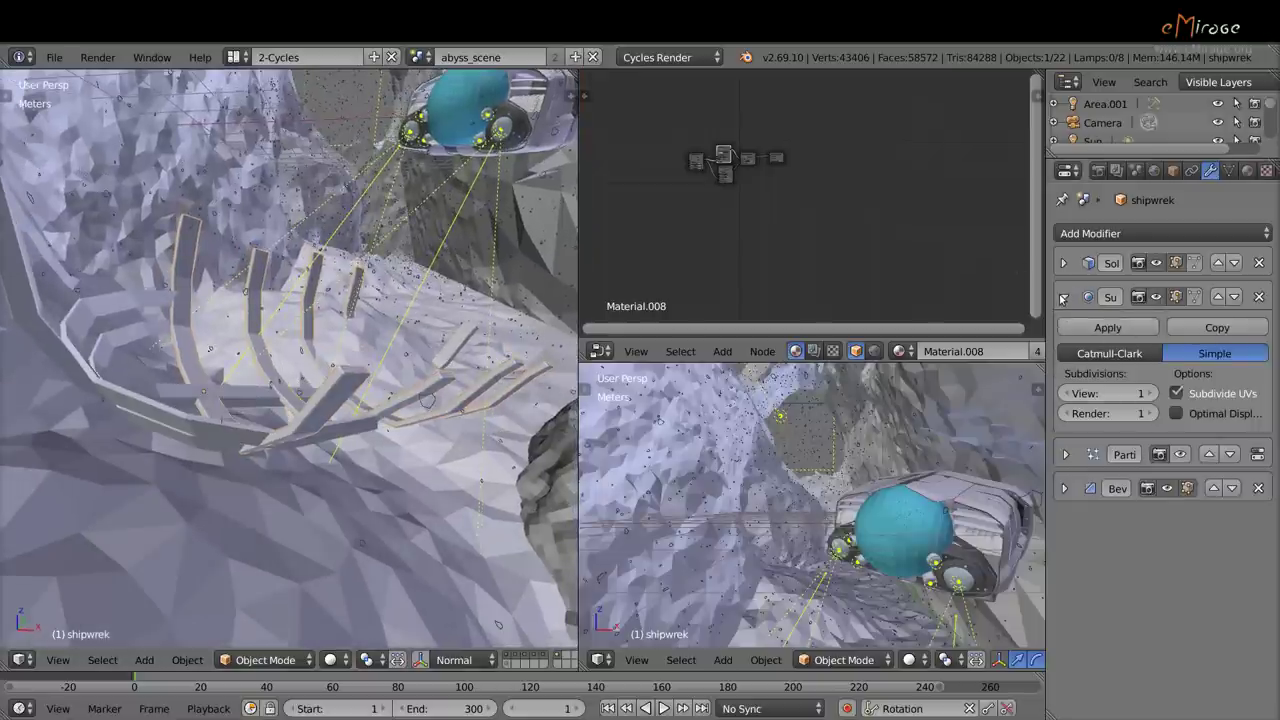
click(1064, 297)
click(1065, 366)
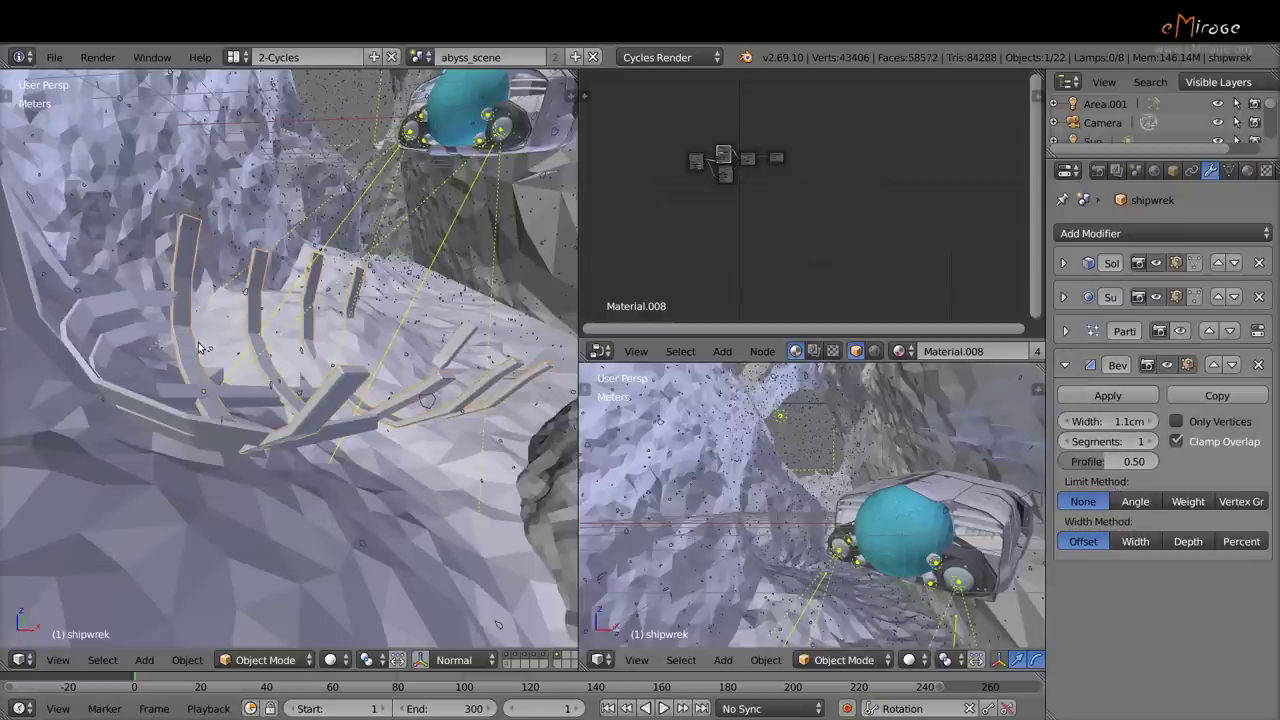
click(1066, 365)
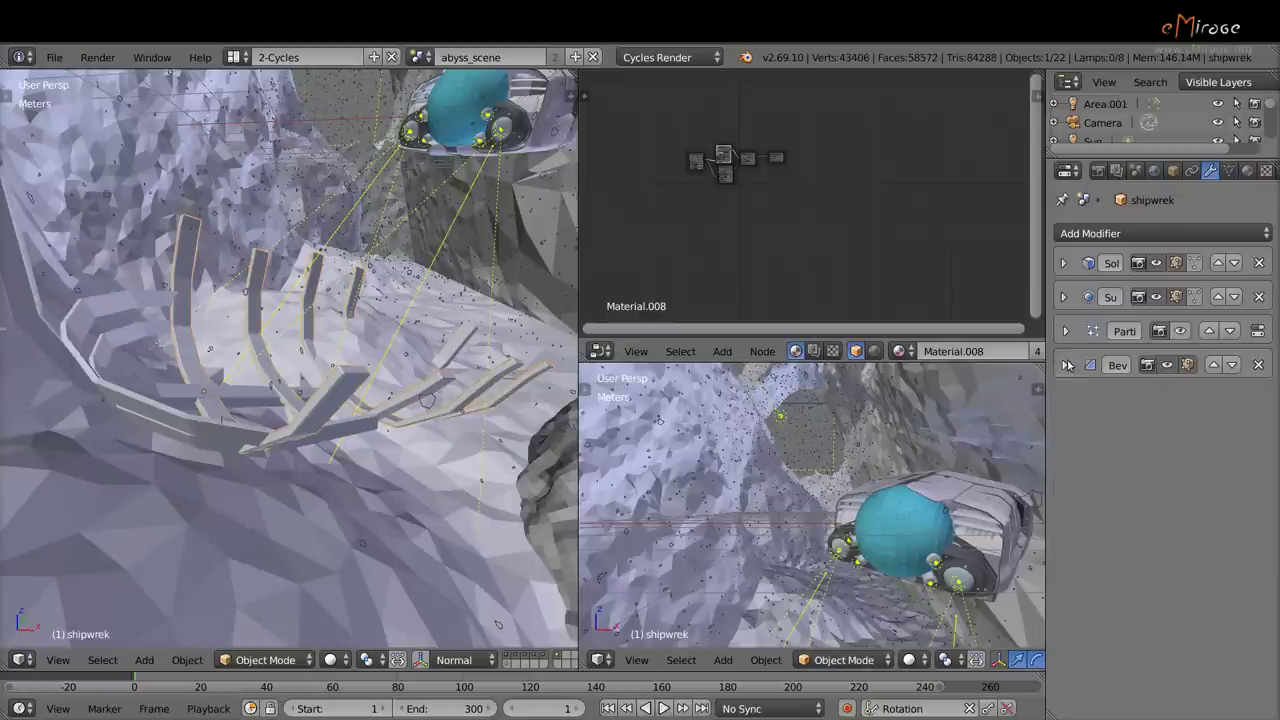
middle_drag(286, 305, 258, 355)
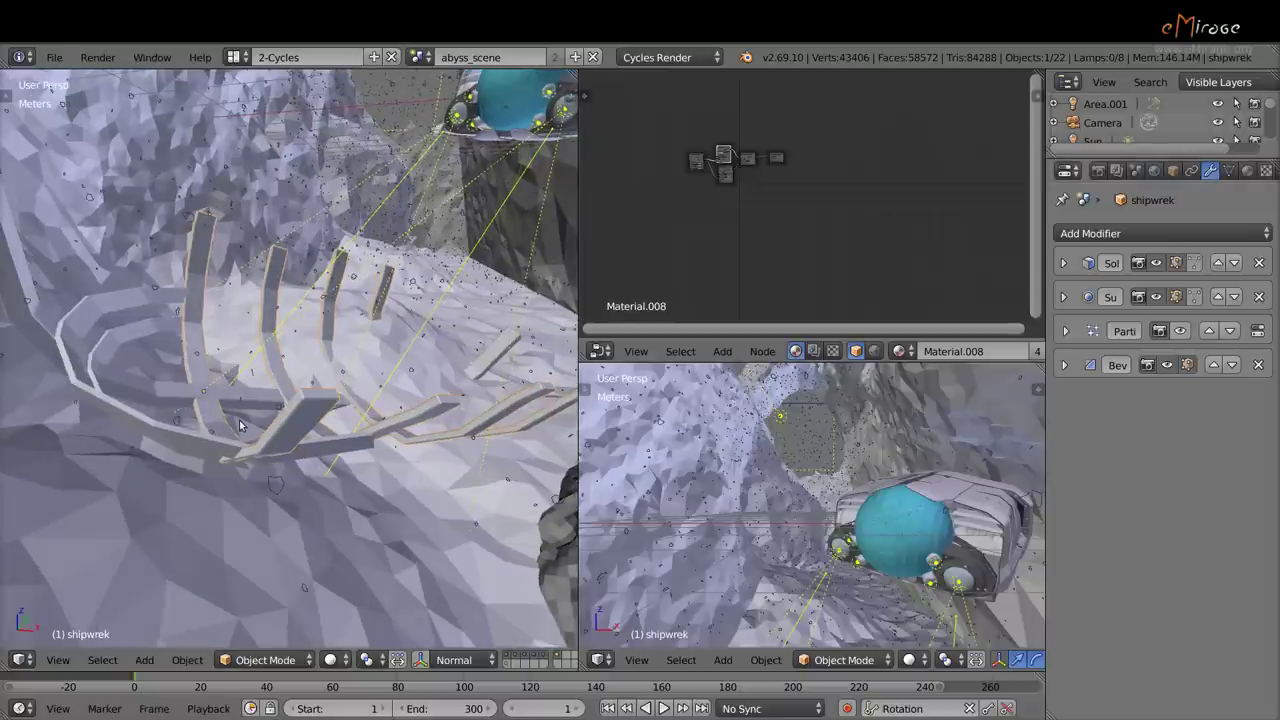